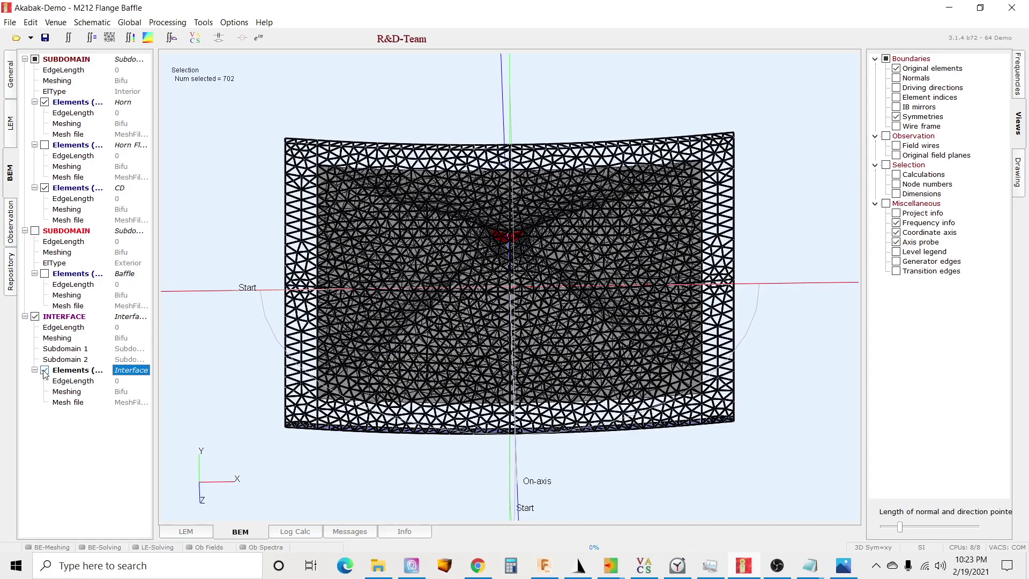
# Step: Untick Interface Elements so only horn and baffle show, angle the view, then switch to ABEC3
pyautogui.click(45, 370)
pyautogui.moveTo(662, 249); pyautogui.dragTo(568, 141)
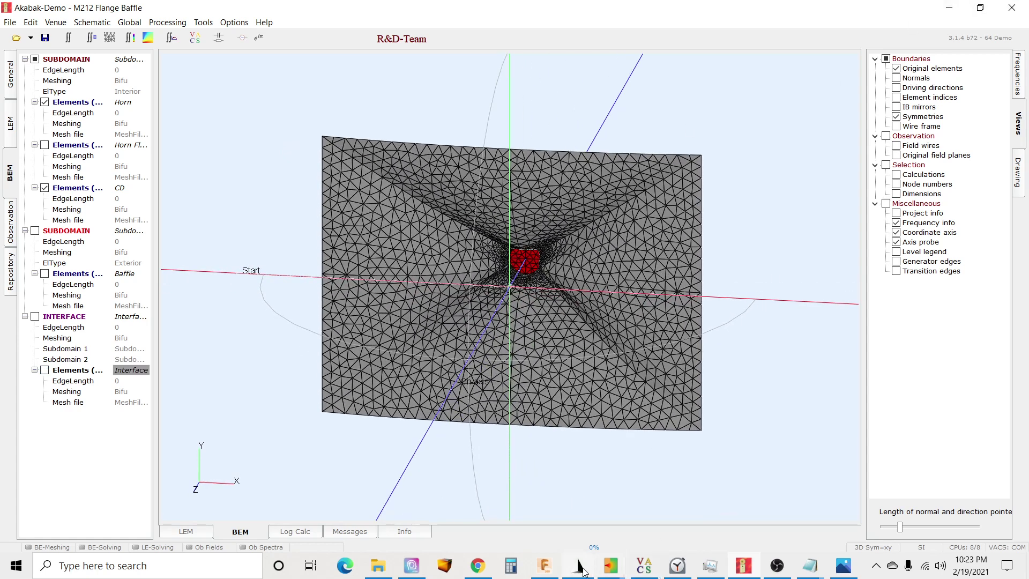
pyautogui.moveTo(611, 570)
pyautogui.click(673, 526)
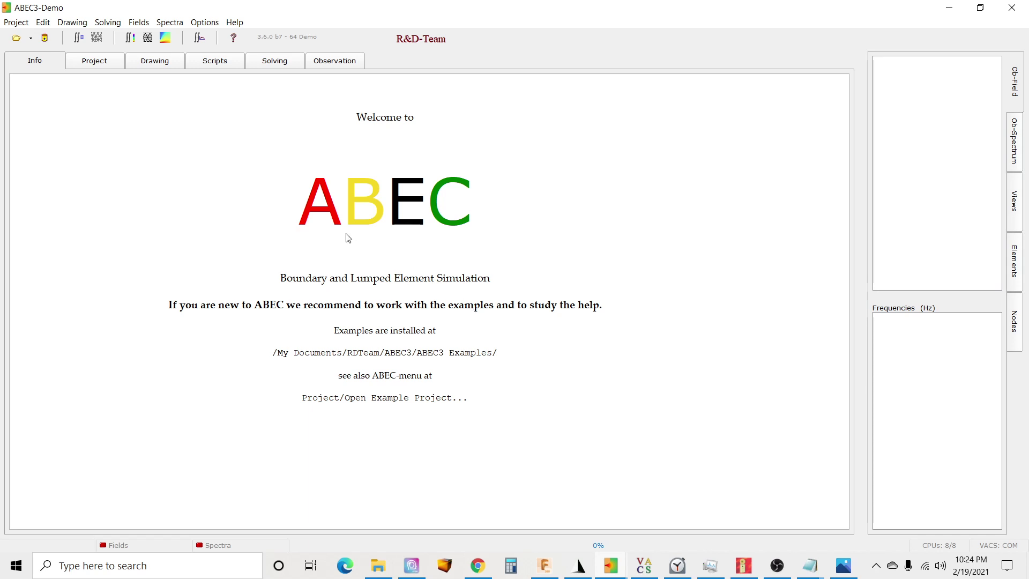
# Step: Open the example project BEM > Waveguides > Horn Expo 400 in ABEC3
pyautogui.click(15, 23)
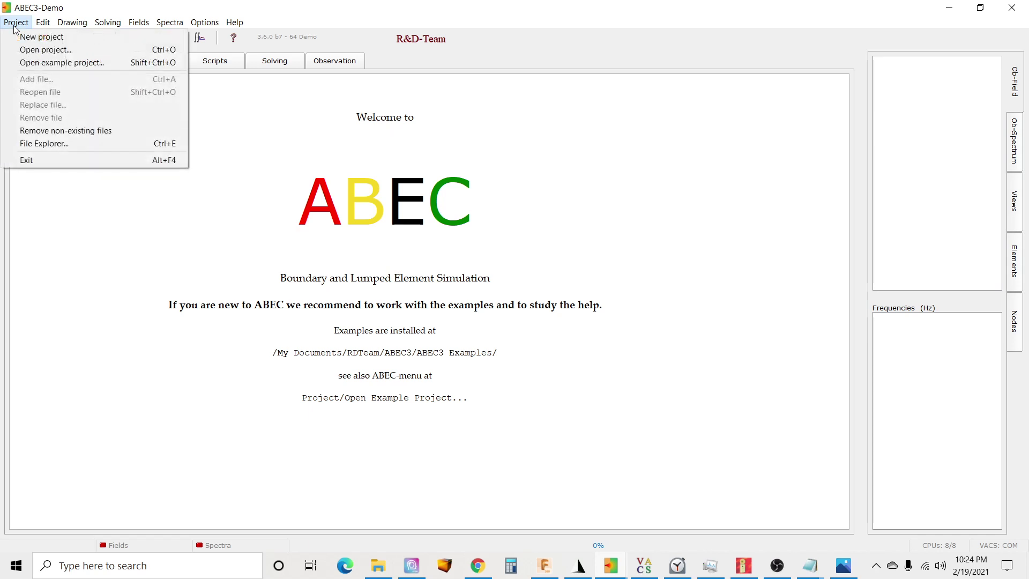
pyautogui.click(56, 63)
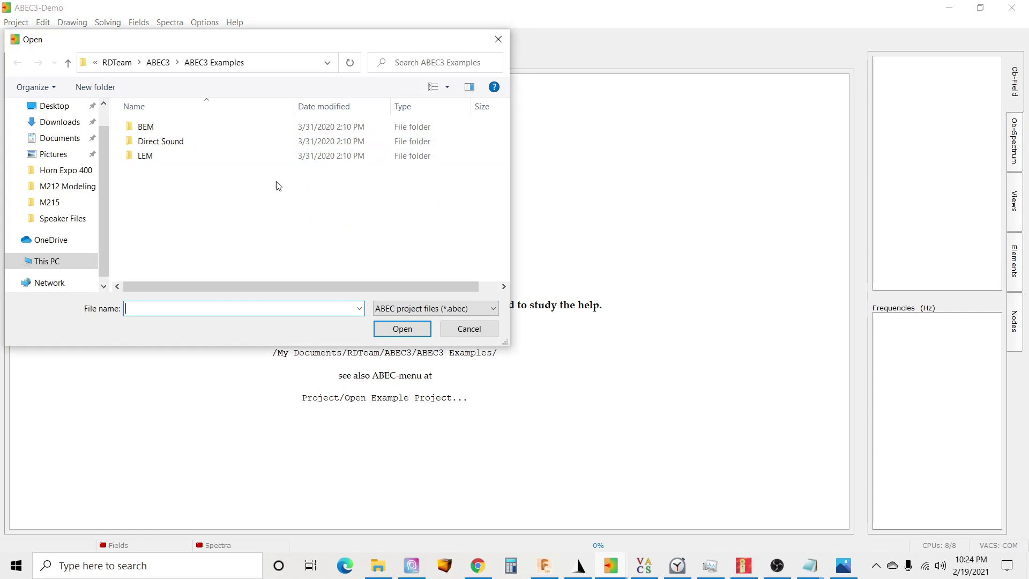
pyautogui.doubleClick(167, 130)
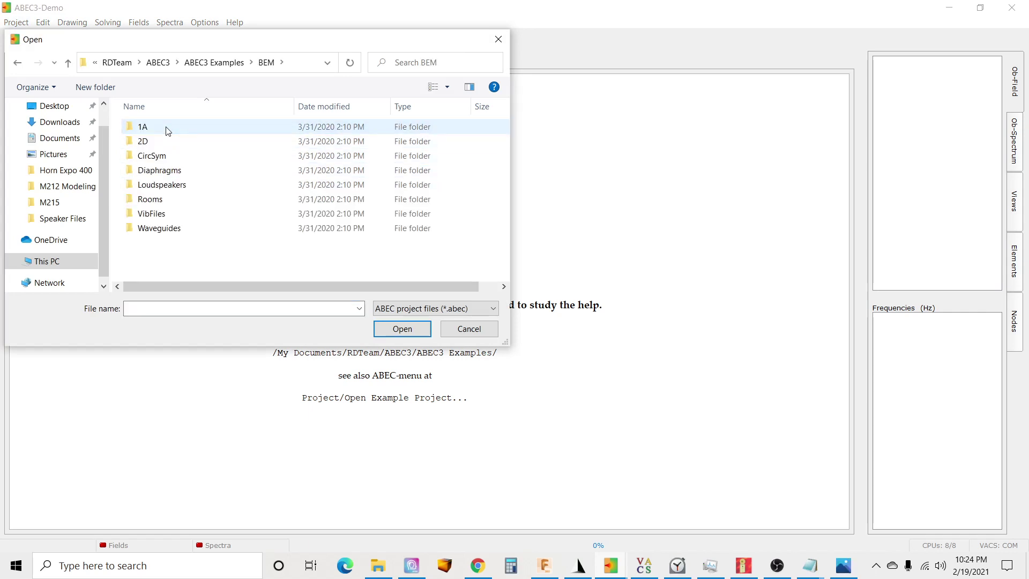
pyautogui.doubleClick(161, 229)
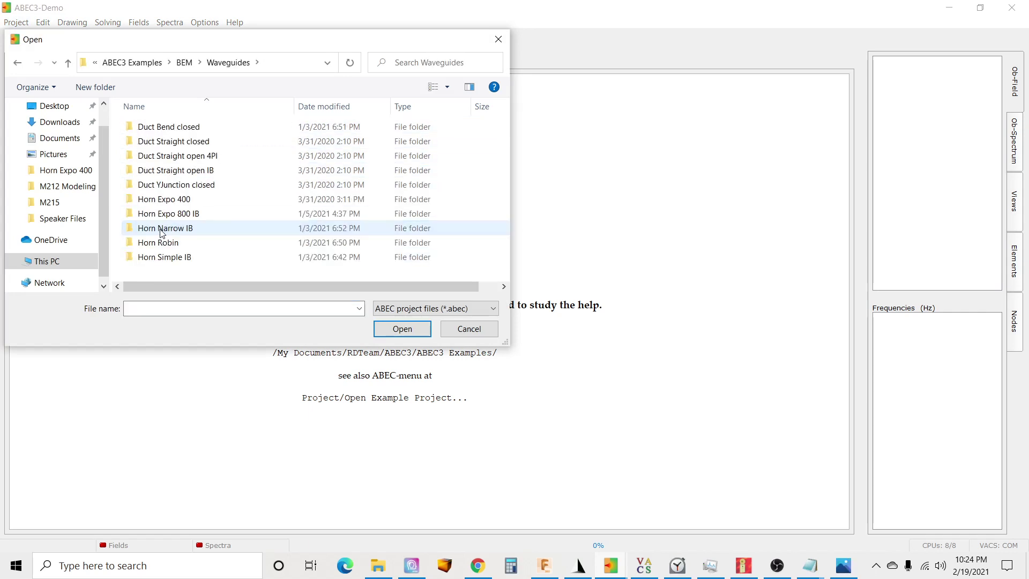
pyautogui.doubleClick(180, 205)
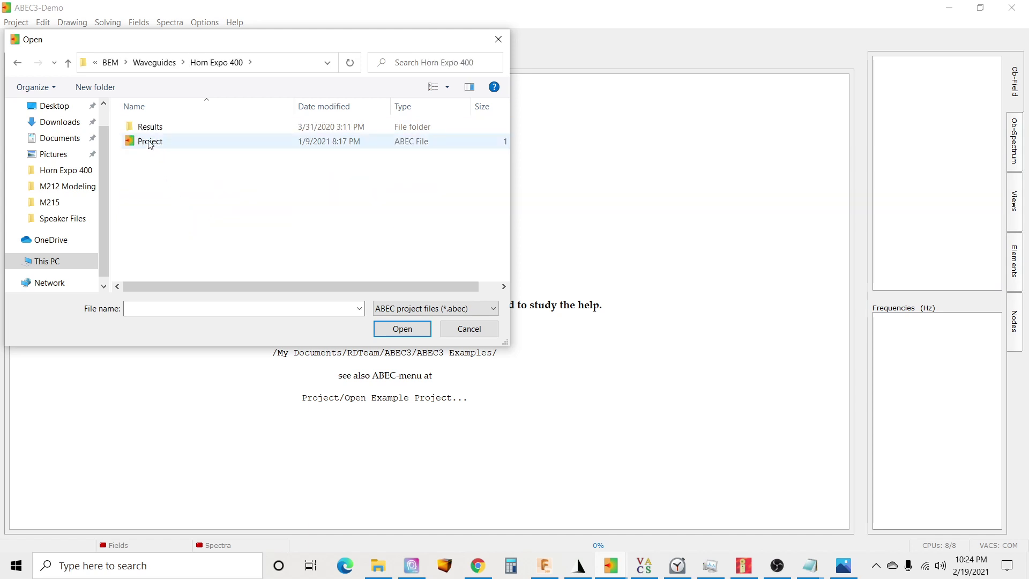
pyautogui.doubleClick(149, 141)
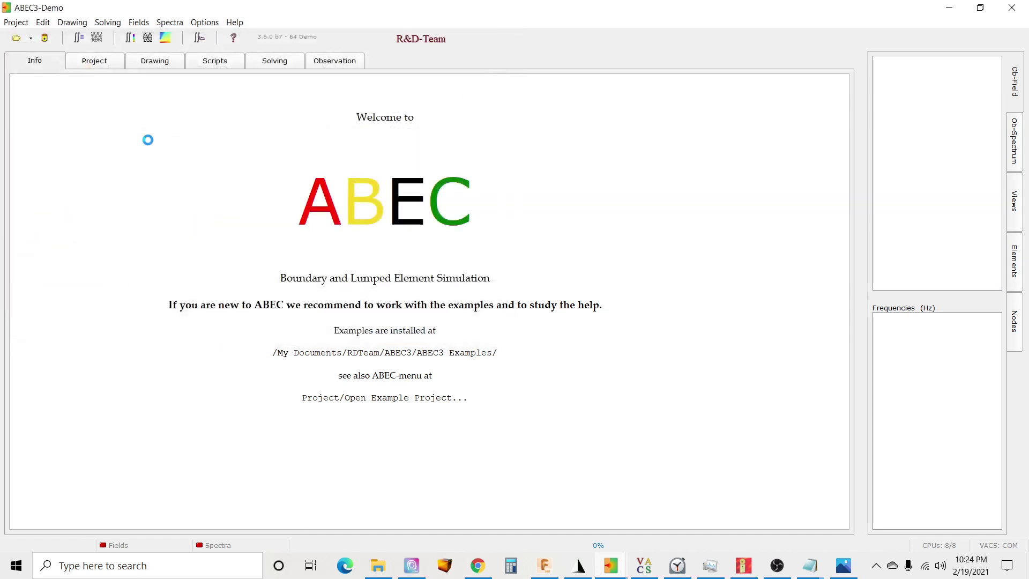
# Step: Rotate the Horn Expo 400 drawing, identify the Interface Baffle, and return to the script list
pyautogui.click(94, 63)
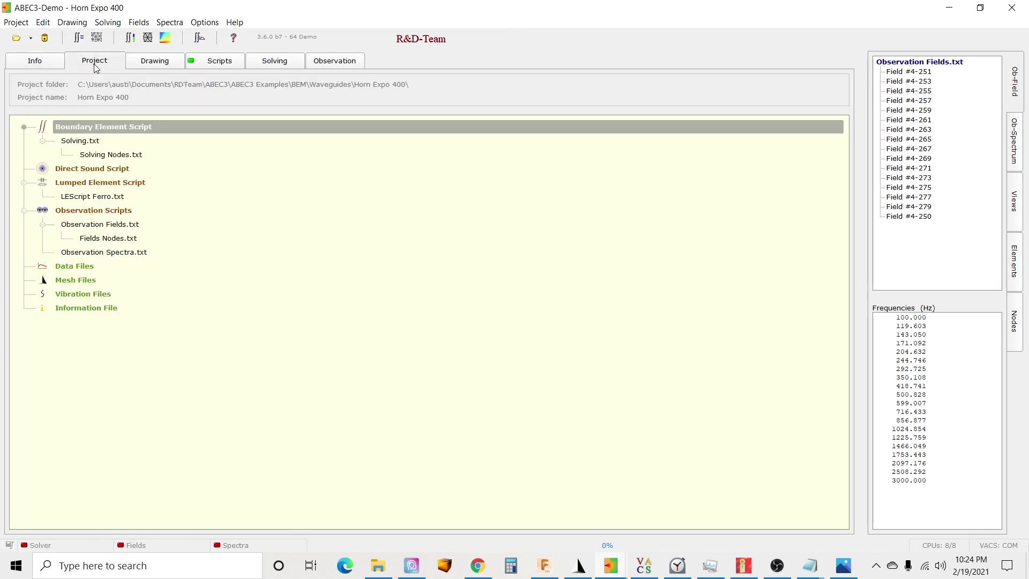
pyautogui.click(149, 60)
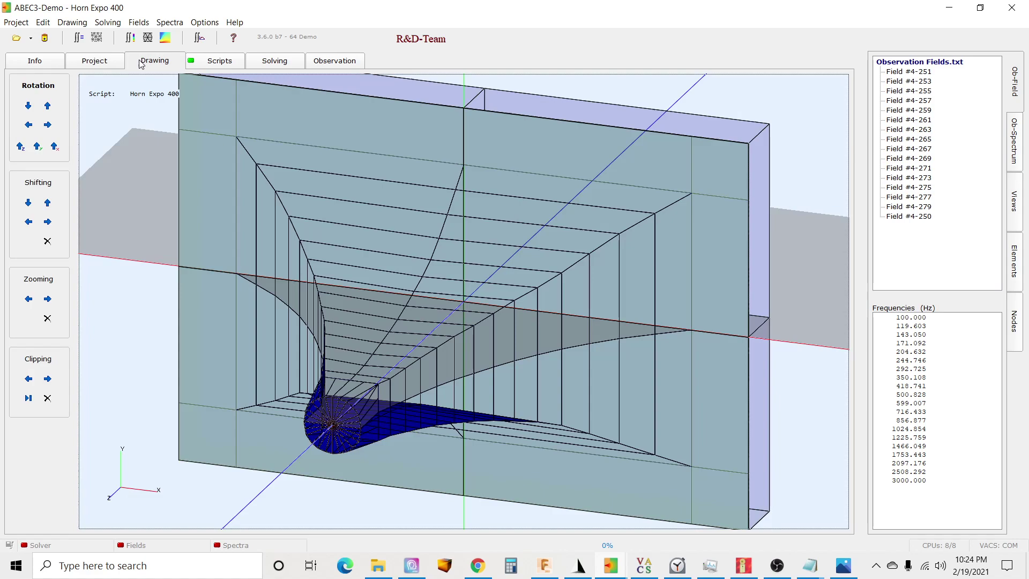
pyautogui.moveTo(333, 228); pyautogui.dragTo(374, 179)
pyautogui.click(373, 173)
pyautogui.moveTo(405, 266); pyautogui.dragTo(462, 197)
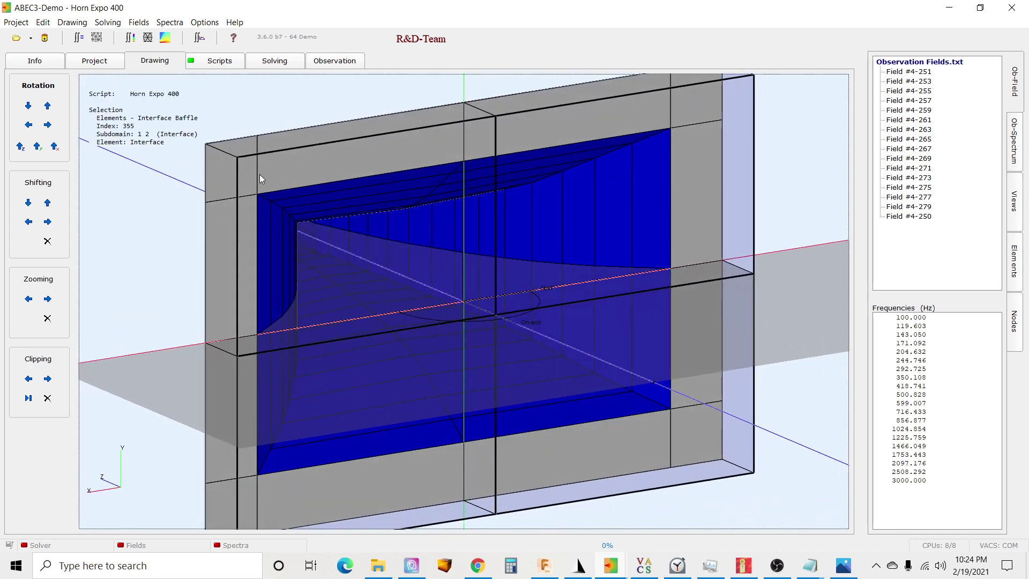
pyautogui.moveTo(351, 186); pyautogui.dragTo(243, 271)
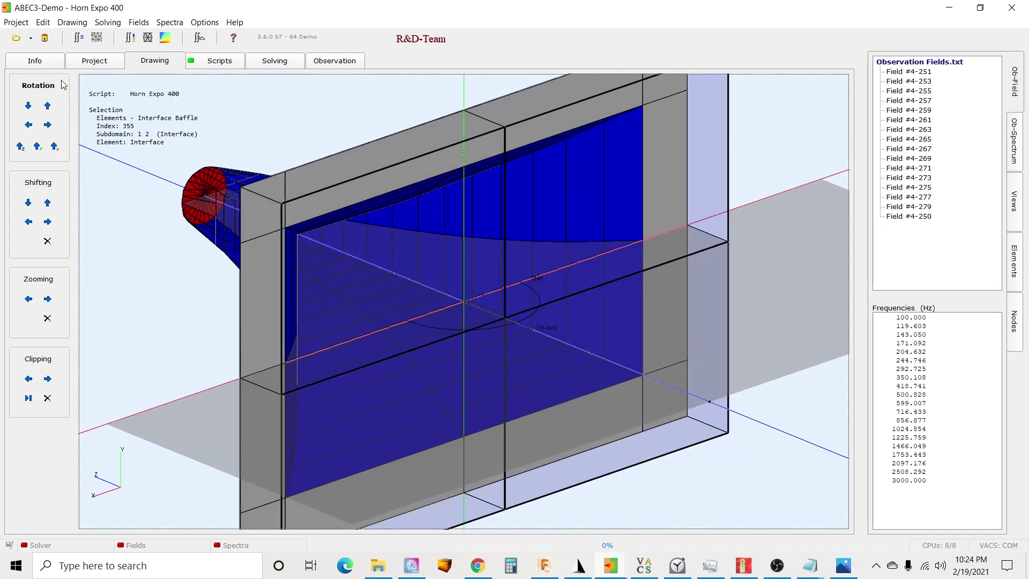
pyautogui.click(95, 60)
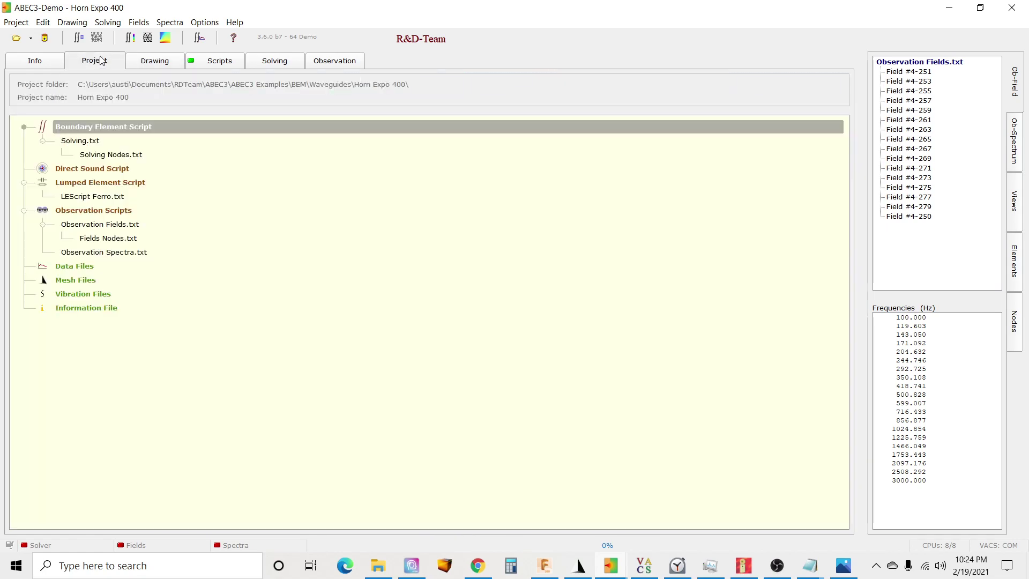
pyautogui.doubleClick(89, 142)
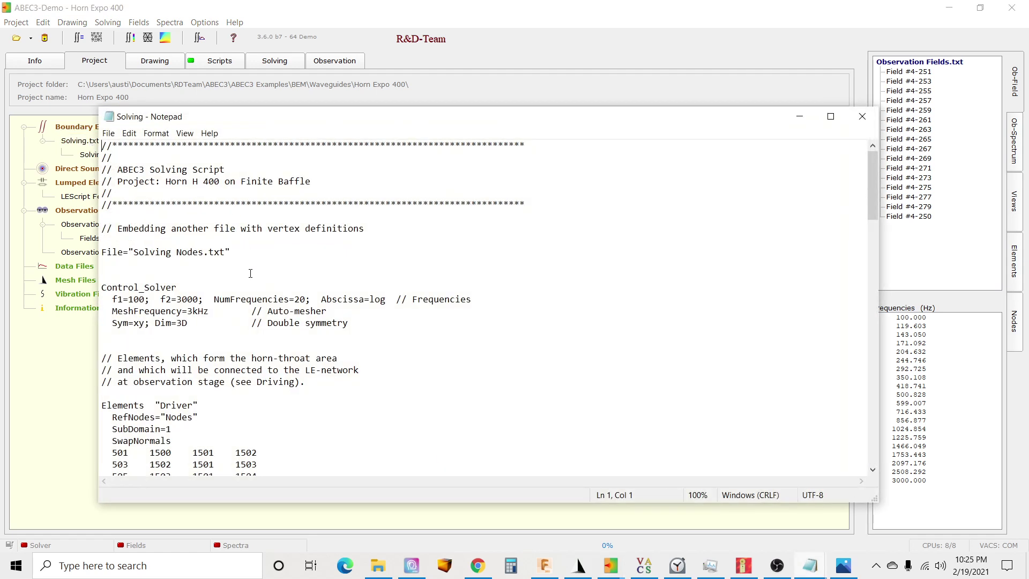
pyautogui.scroll(-1, 251, 273)
pyautogui.scroll(-3, 250, 273)
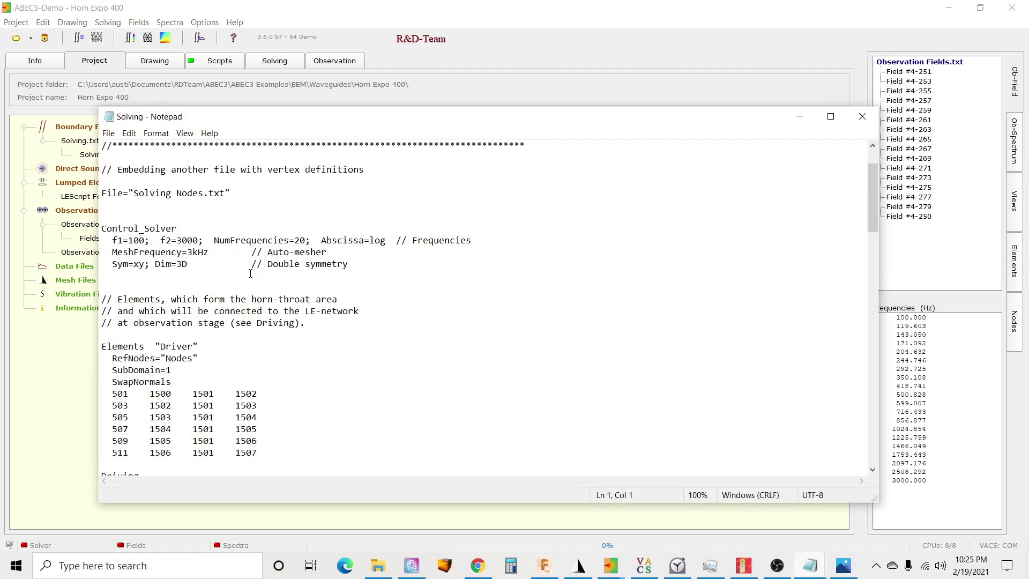
pyautogui.scroll(-10, 250, 273)
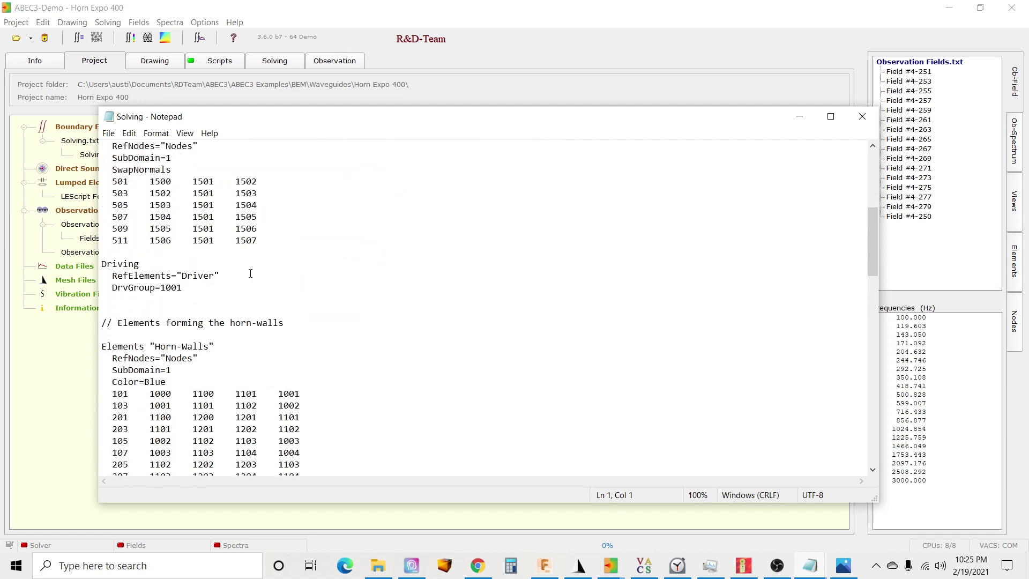
pyautogui.scroll(-18, 250, 273)
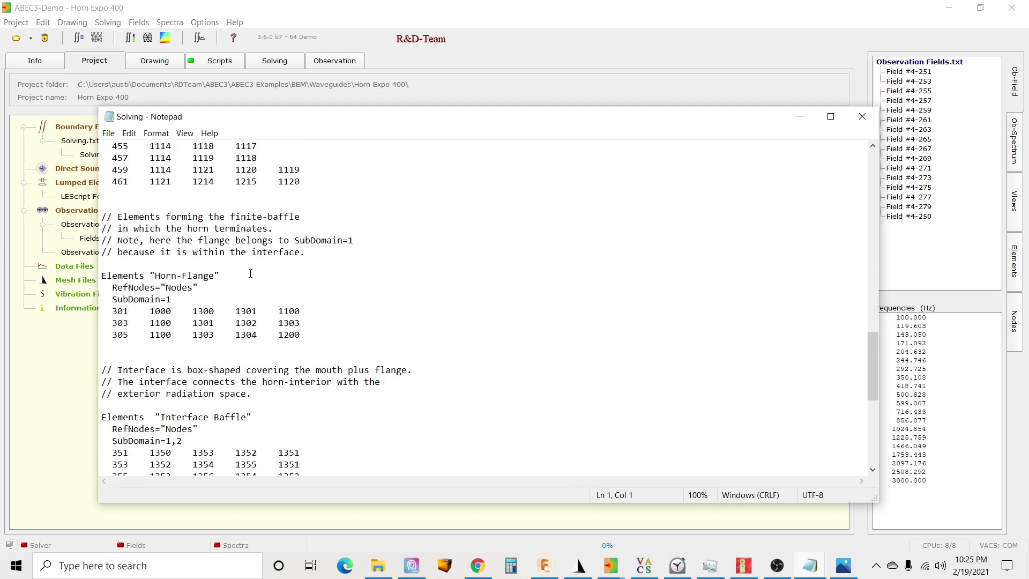
pyautogui.scroll(-5, 250, 274)
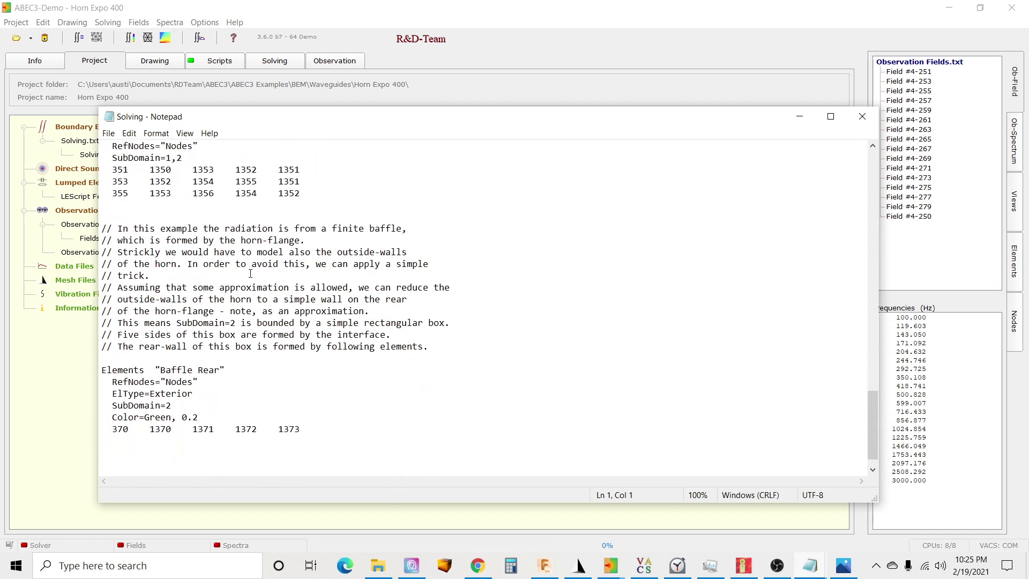
pyautogui.click(430, 322)
pyautogui.moveTo(383, 322); pyautogui.dragTo(104, 205)
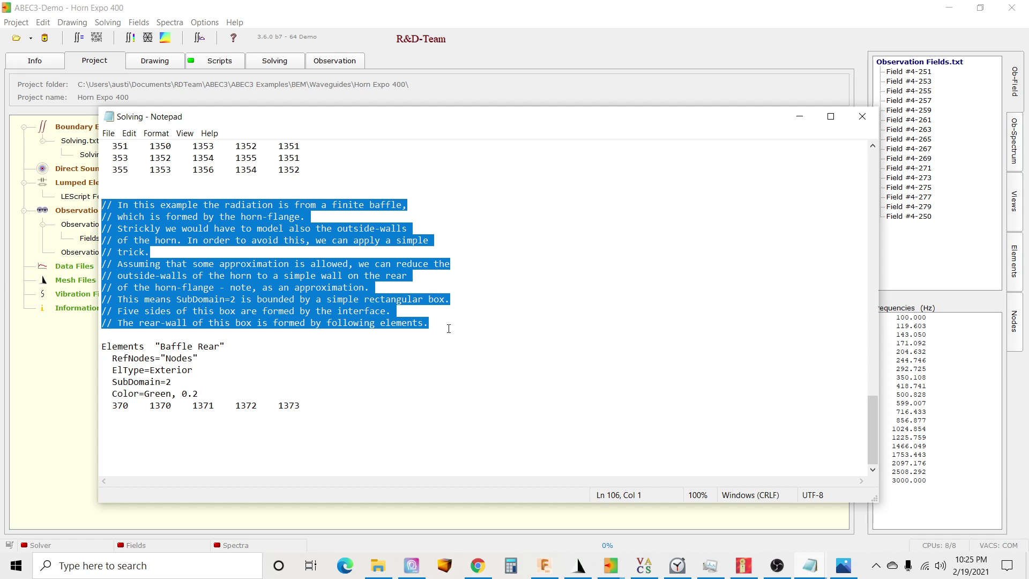
pyautogui.click(449, 328)
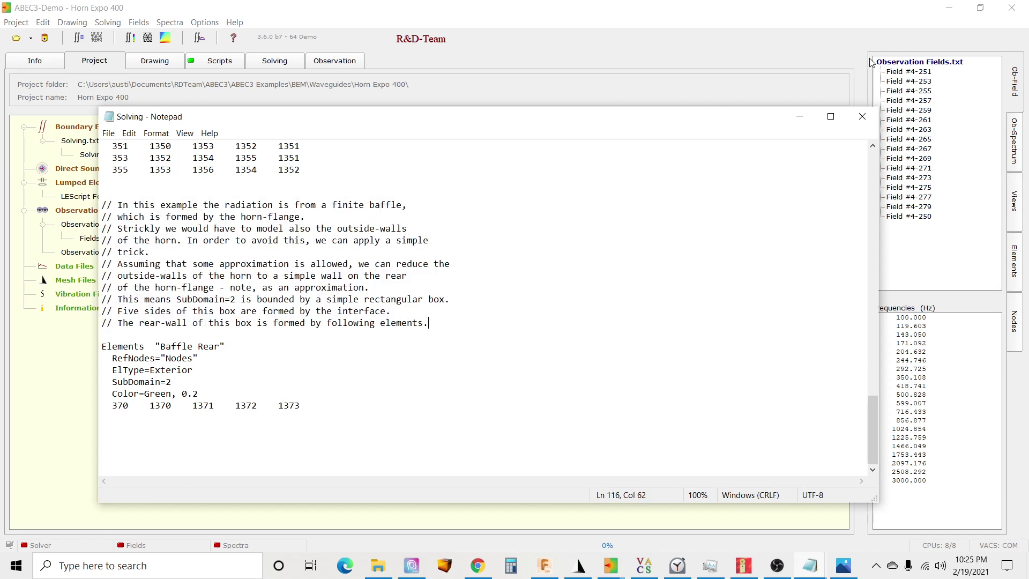
pyautogui.click(861, 117)
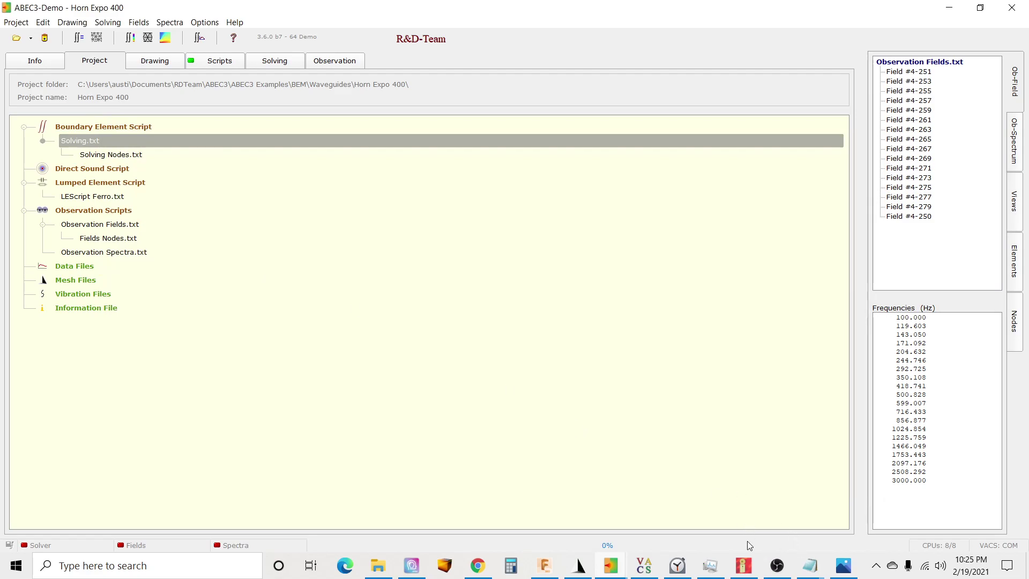
# Step: Switch back to AKABAK 3 and orbit the M212 Flange Baffle mesh to face the viewer
pyautogui.click(747, 567)
pyautogui.moveTo(593, 352); pyautogui.dragTo(468, 368)
pyautogui.moveTo(561, 343); pyautogui.dragTo(529, 305)
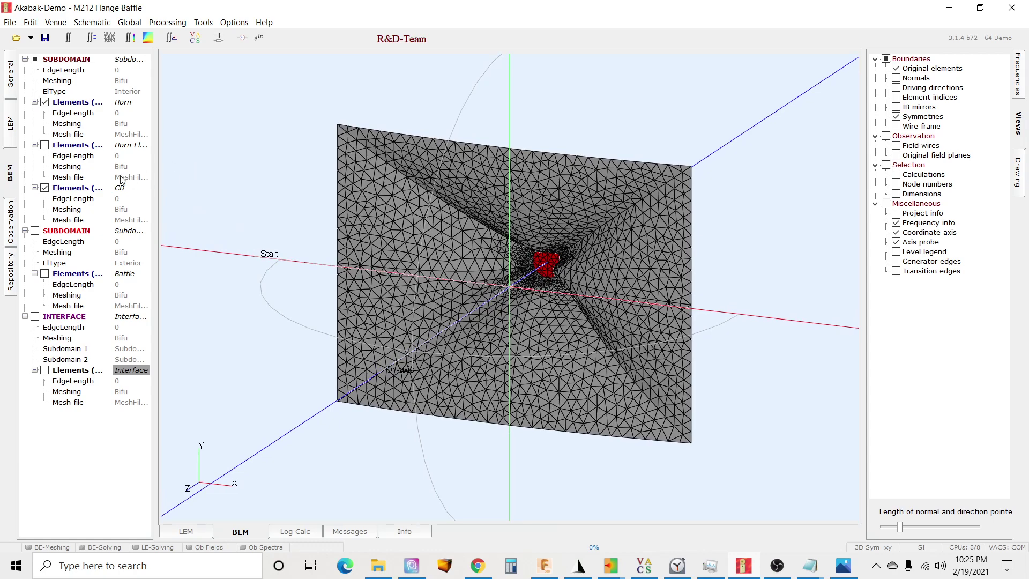
pyautogui.moveTo(413, 226); pyautogui.dragTo(299, 178)
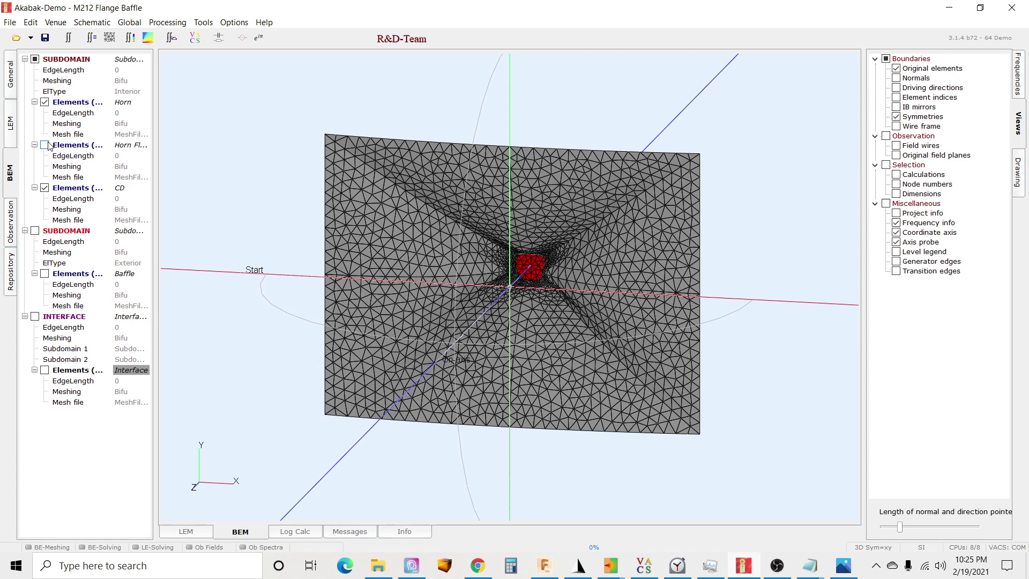
pyautogui.click(413, 169)
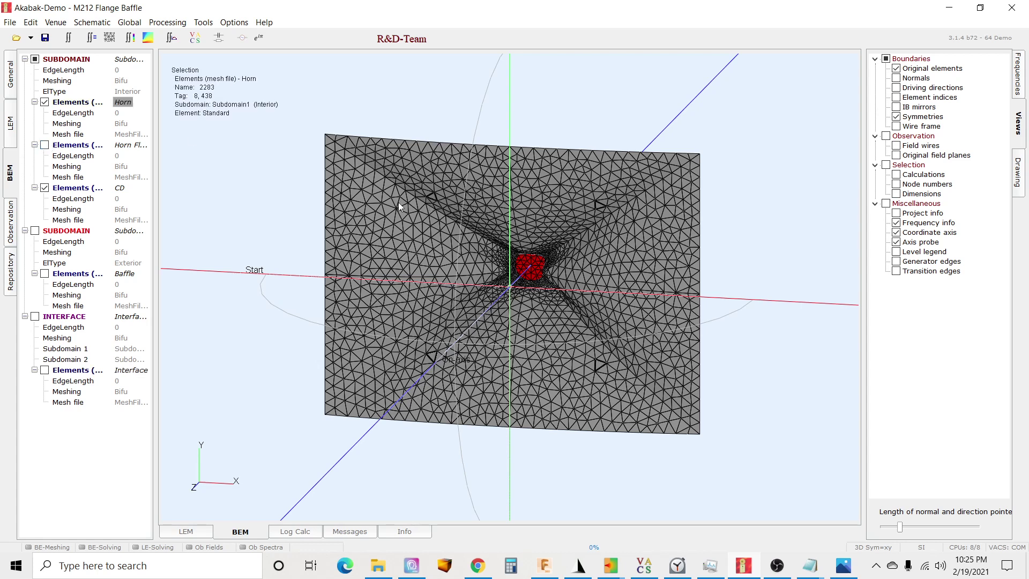
pyautogui.click(45, 145)
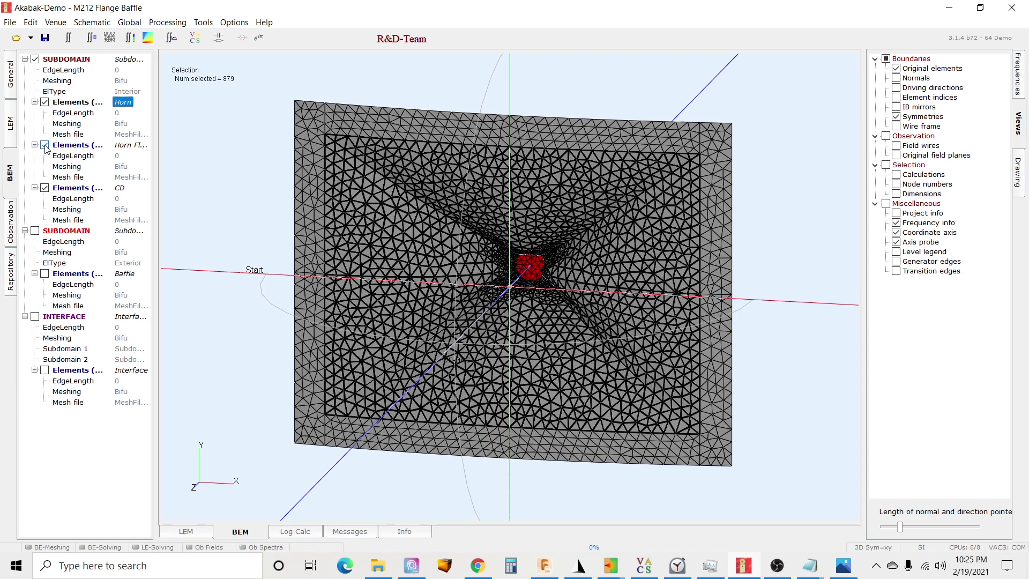
pyautogui.click(414, 96)
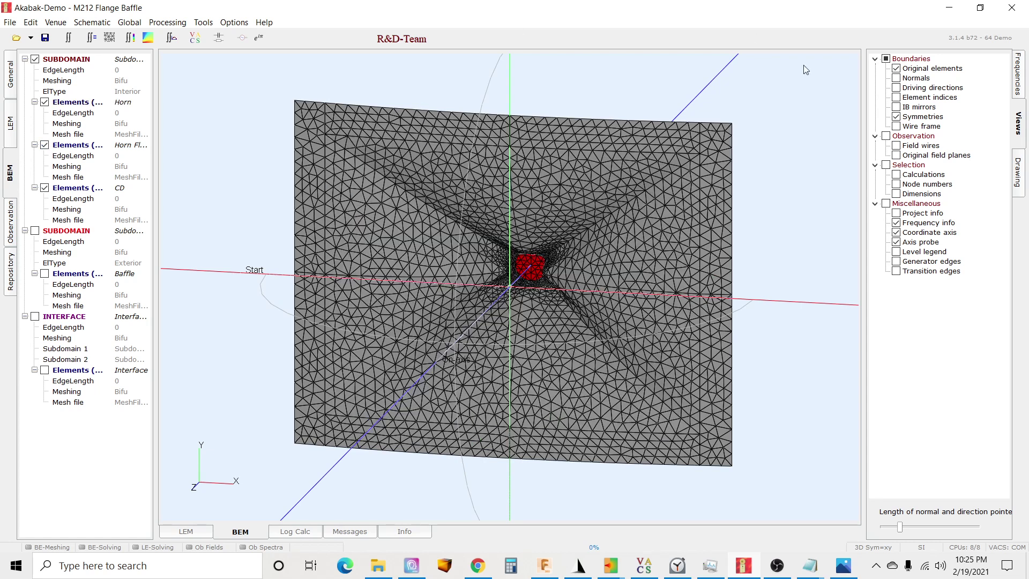
pyautogui.click(896, 117)
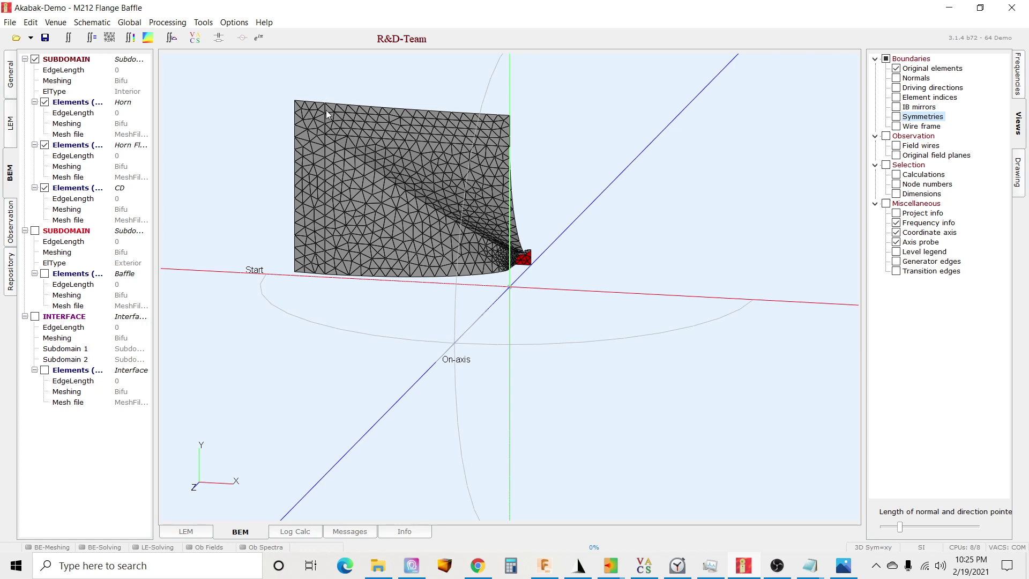
pyautogui.click(347, 114)
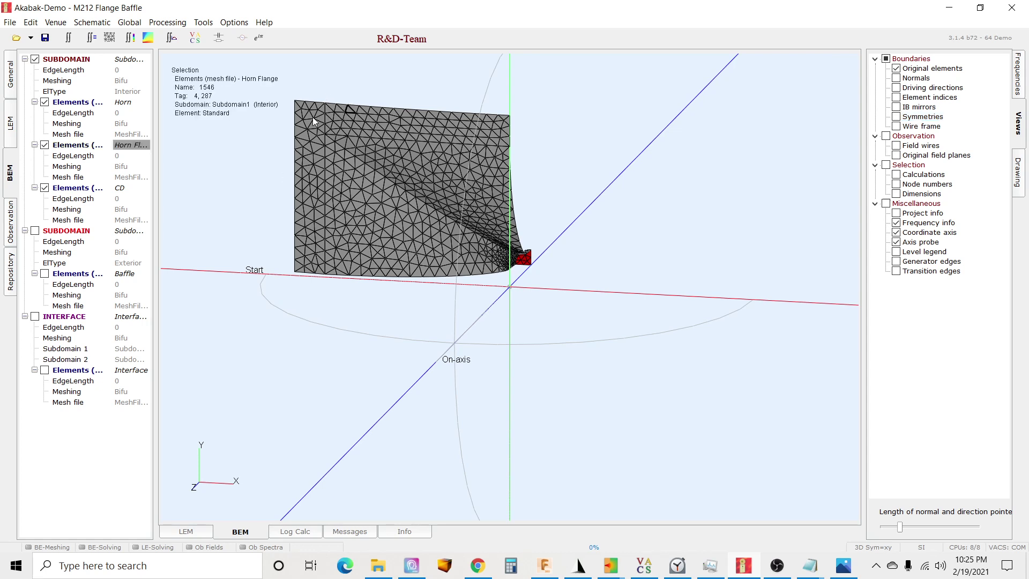
pyautogui.click(301, 143)
pyautogui.click(905, 117)
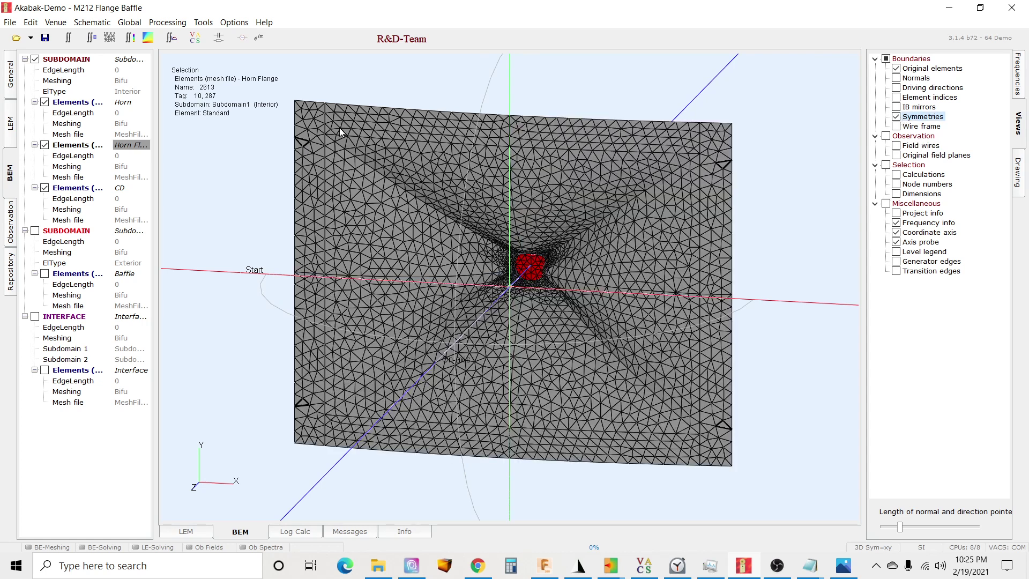
pyautogui.click(192, 168)
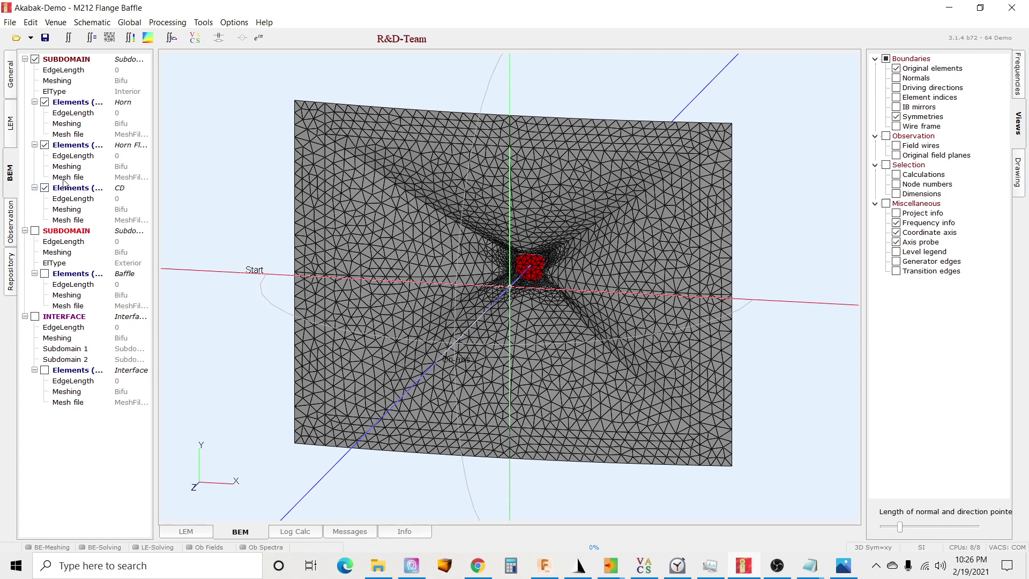
# Step: Hide the Horn Flange elements, show the exterior Baffle mesh, and orbit around it
pyautogui.click(45, 145)
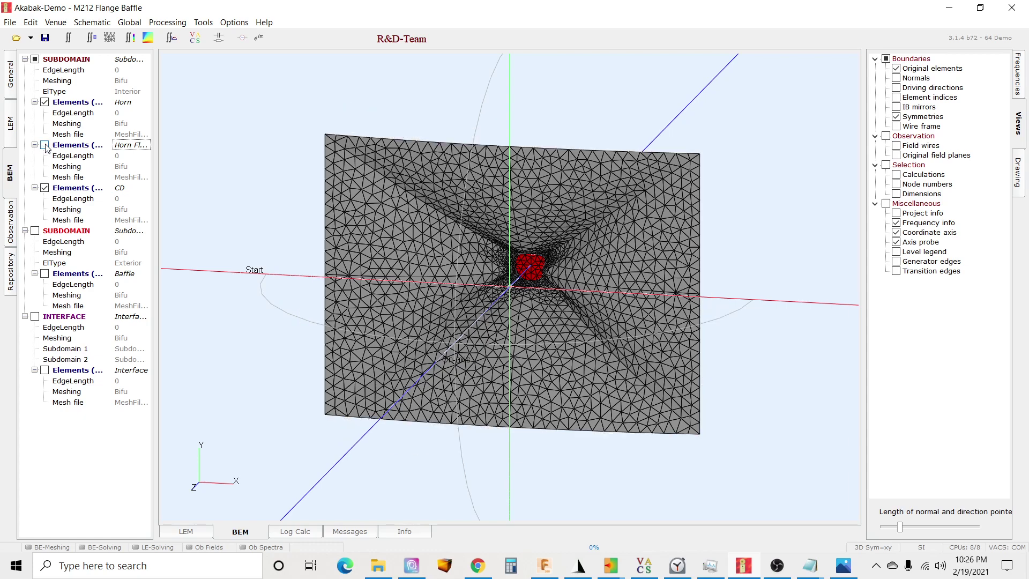
pyautogui.click(45, 273)
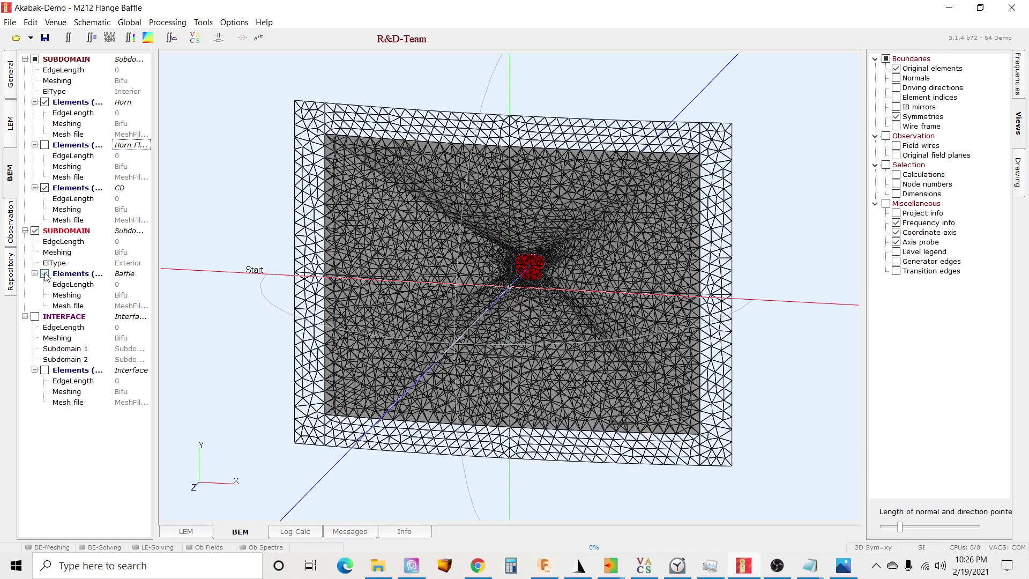
pyautogui.moveTo(315, 184); pyautogui.dragTo(307, 157)
pyautogui.click(306, 156)
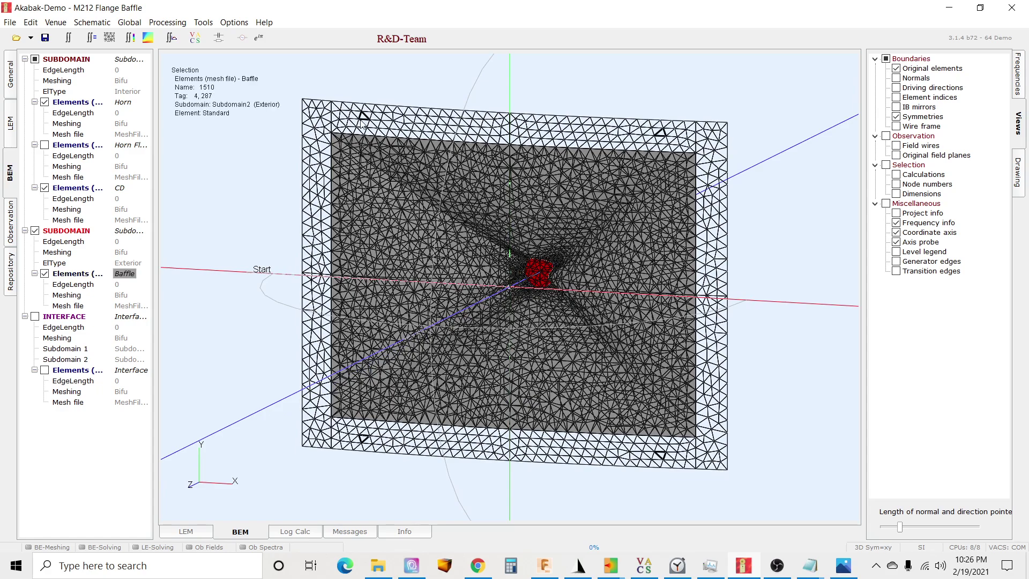
pyautogui.hotkey('ctrl', 'a')
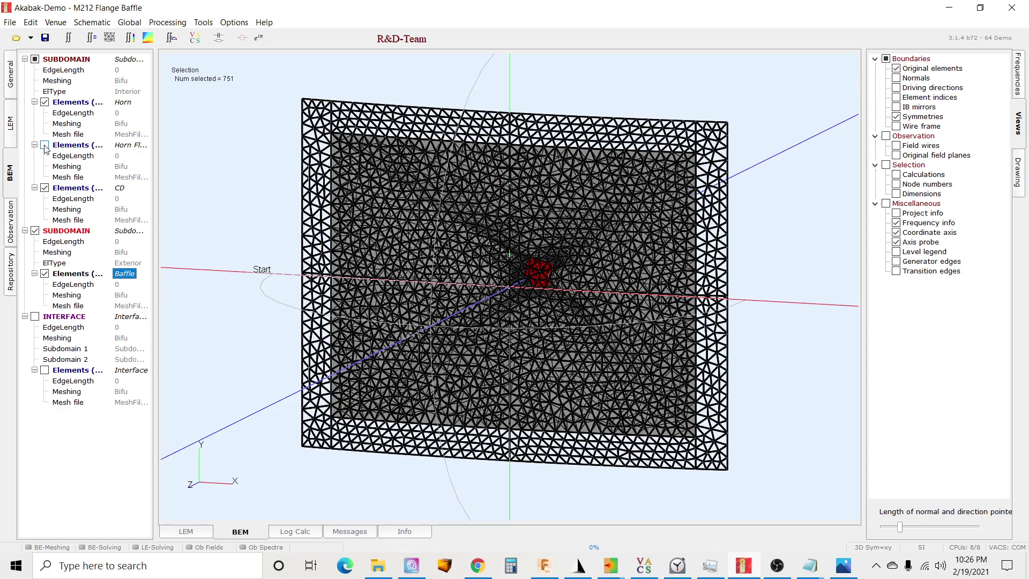
pyautogui.moveTo(487, 171); pyautogui.dragTo(446, 181)
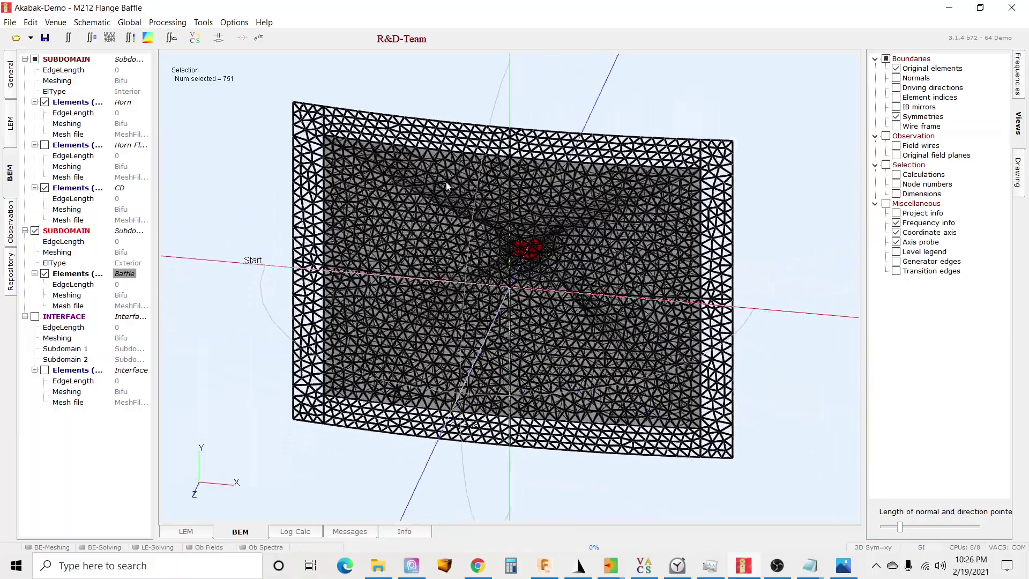
pyautogui.moveTo(504, 127); pyautogui.dragTo(151, 79)
pyautogui.moveTo(300, 177); pyautogui.dragTo(453, 270)
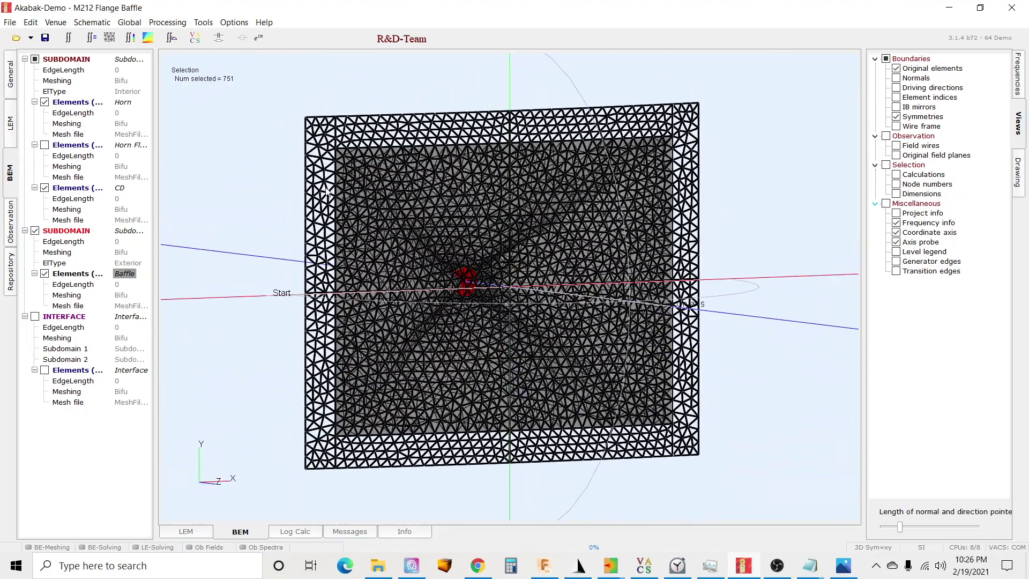
# Step: Inspect several border elements of the baffle mesh
pyautogui.click(377, 133)
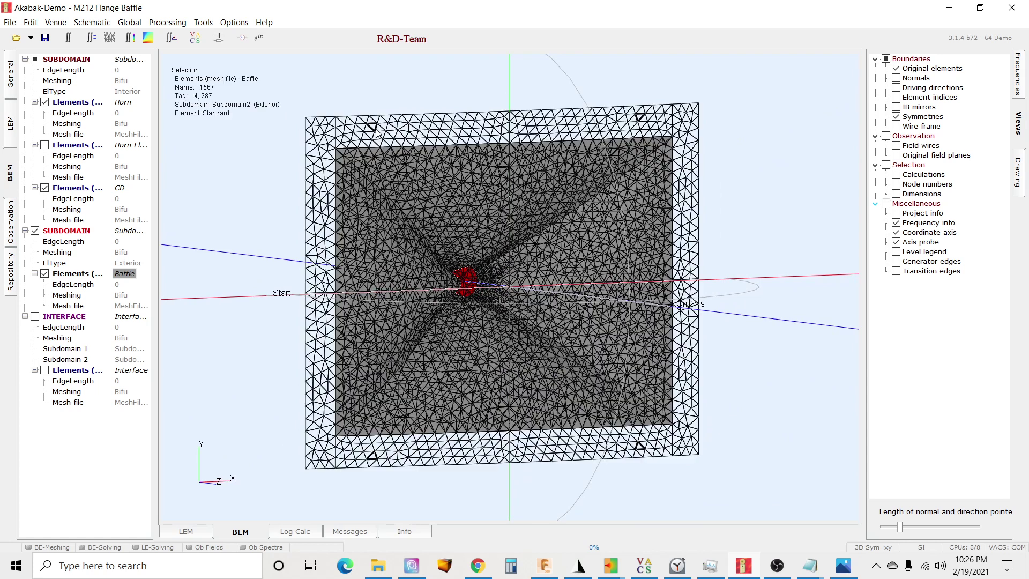
pyautogui.click(327, 173)
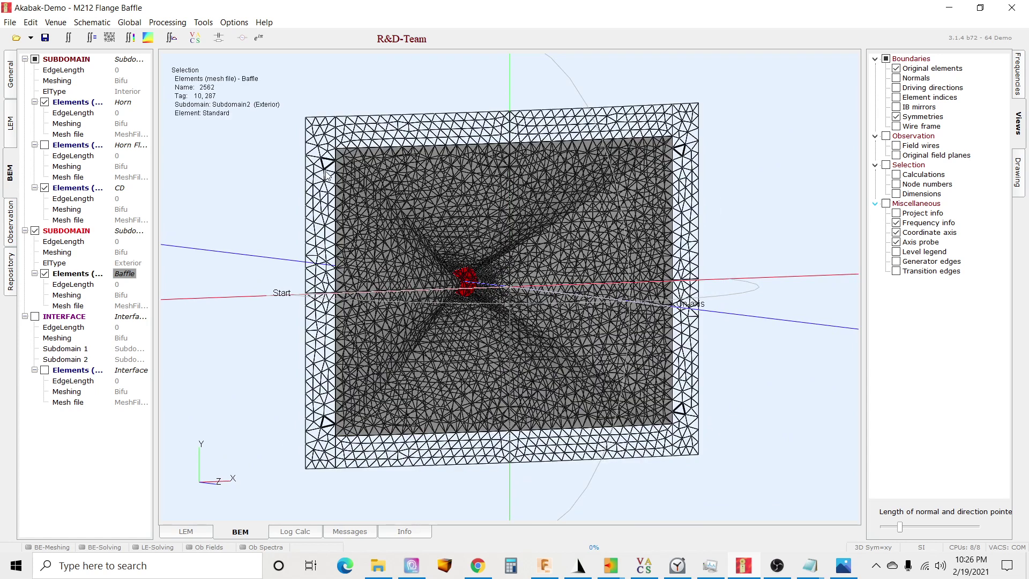
pyautogui.click(365, 131)
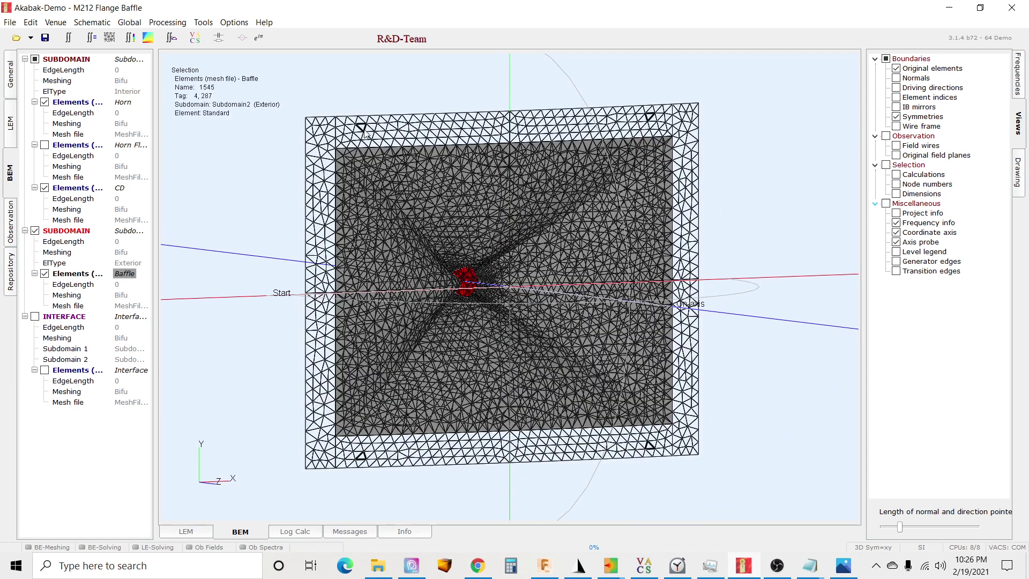
pyautogui.click(324, 152)
pyautogui.click(328, 145)
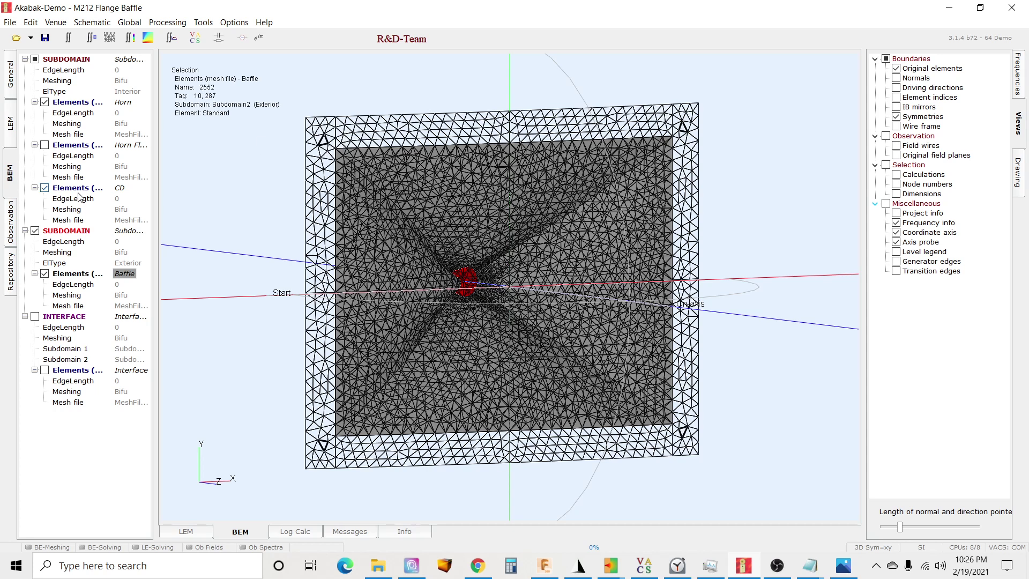
# Step: Select all Baffle elements, then inspect the top-left border elements one by one
pyautogui.click(127, 272)
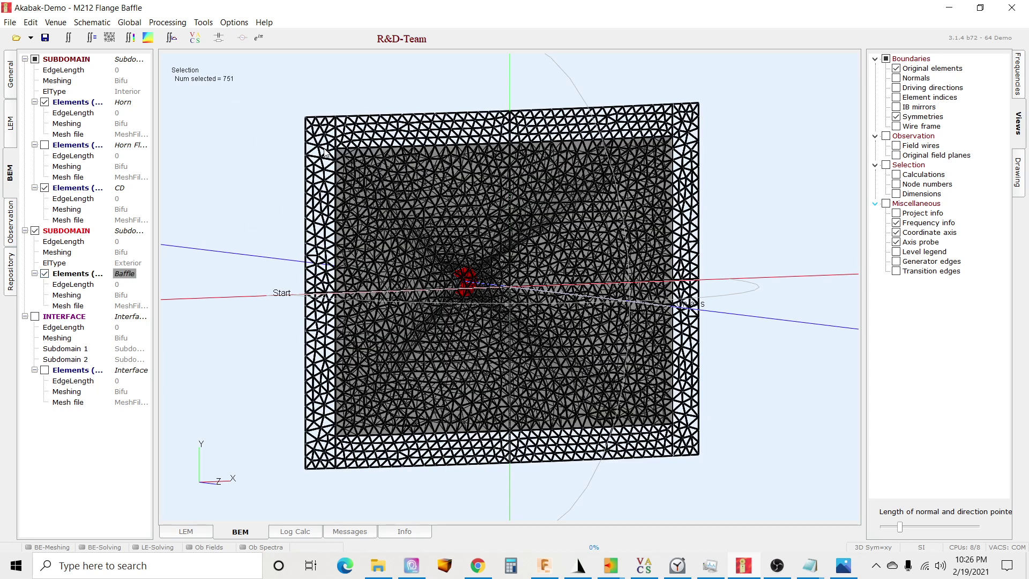
pyautogui.click(351, 133)
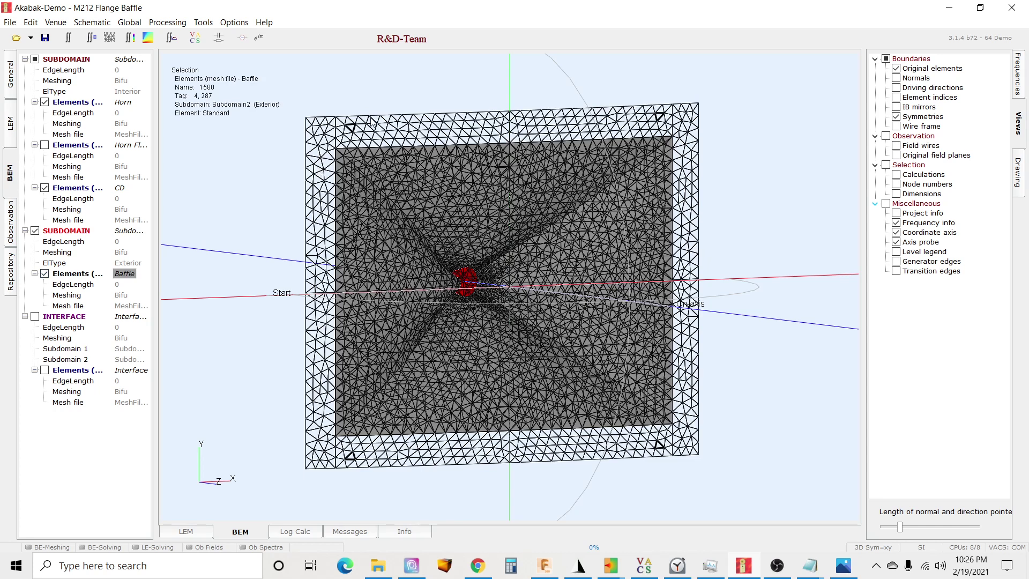
pyautogui.click(412, 179)
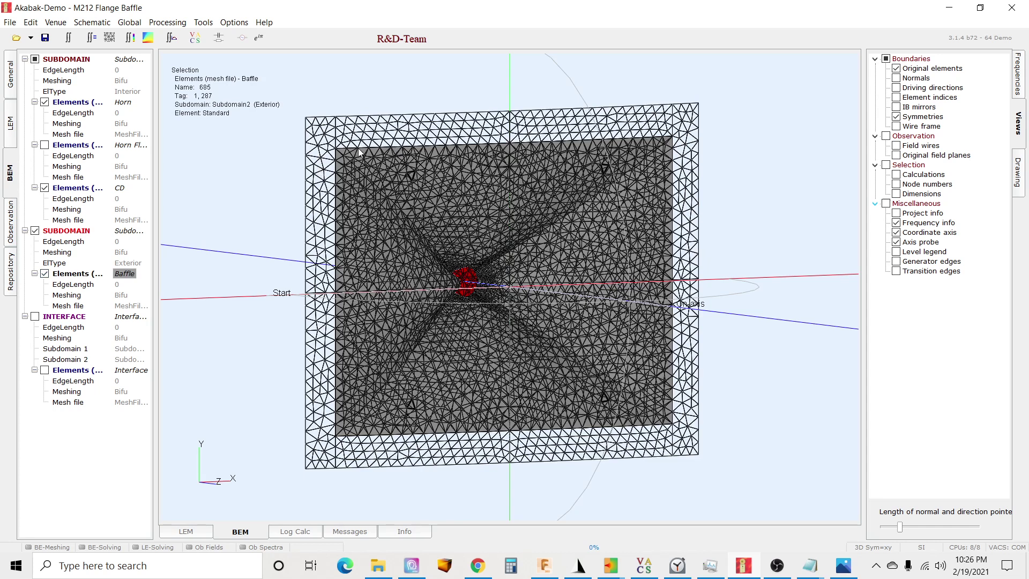
pyautogui.click(323, 175)
pyautogui.click(348, 135)
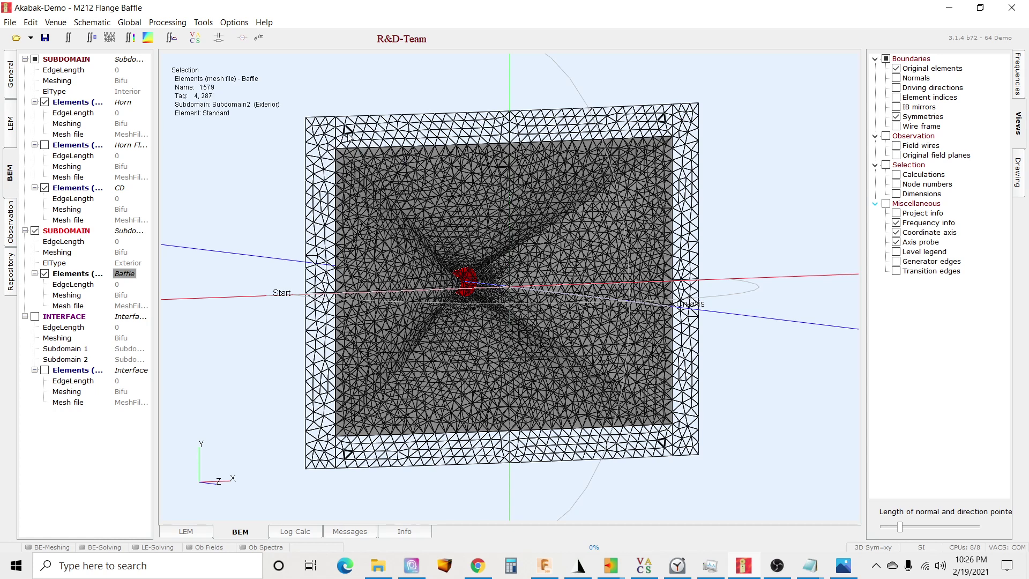
pyautogui.click(318, 168)
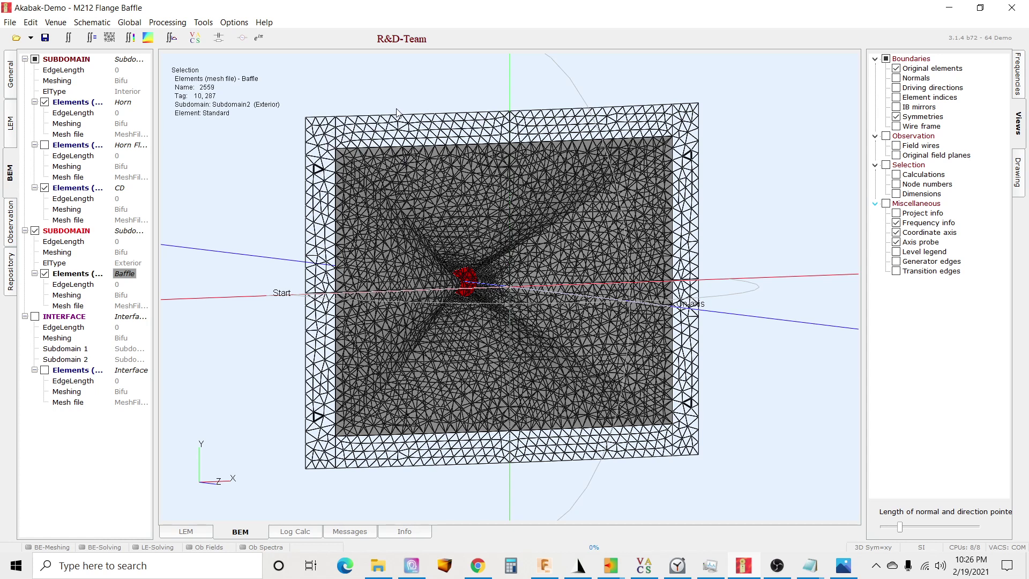
pyautogui.click(361, 135)
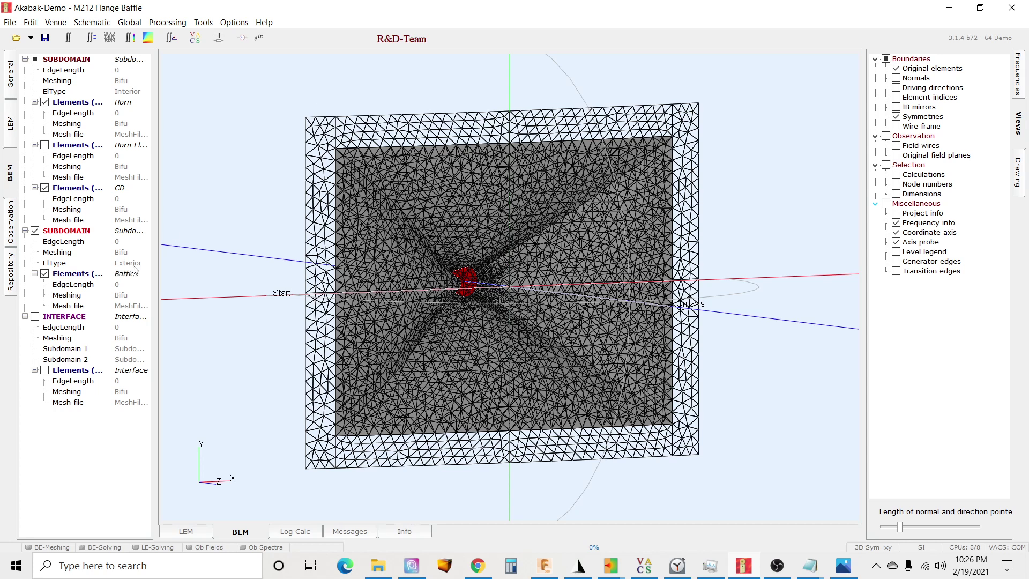
# Step: Show the Interface mesh, hide the exterior Baffle mesh, and reset to a front view
pyautogui.click(45, 370)
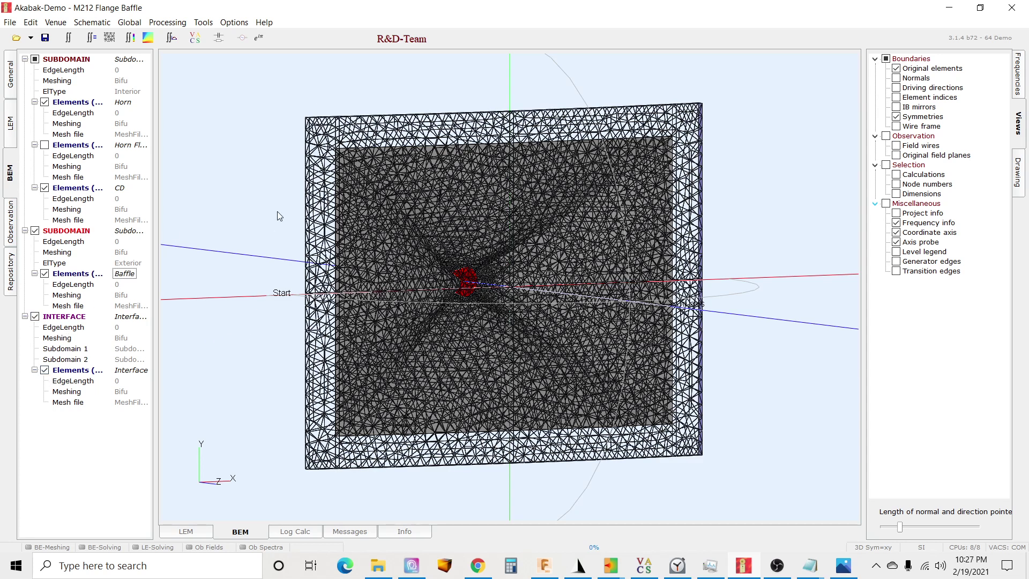
pyautogui.moveTo(278, 211); pyautogui.dragTo(648, 236)
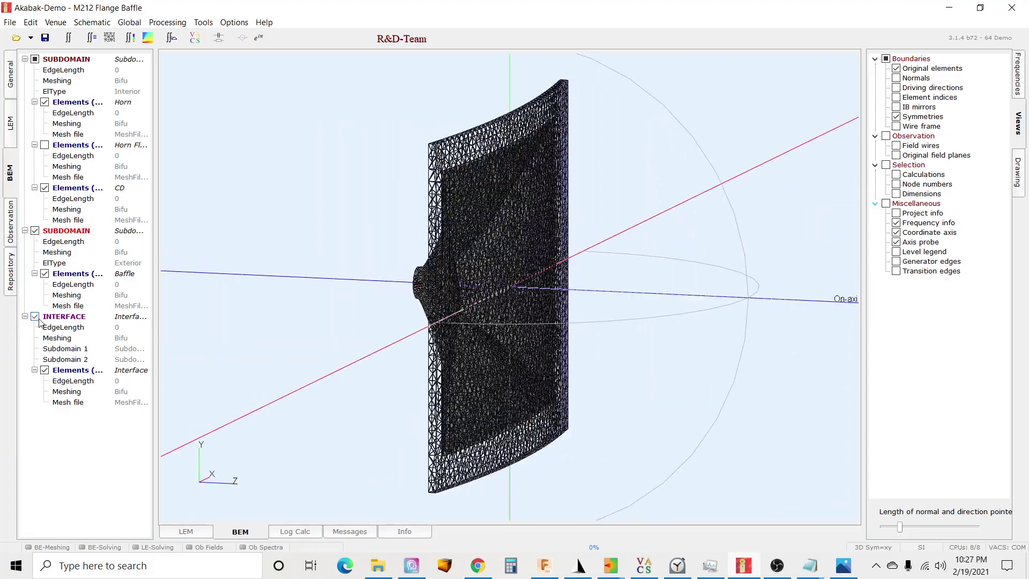
pyautogui.click(45, 273)
pyautogui.moveTo(322, 232); pyautogui.dragTo(650, 266)
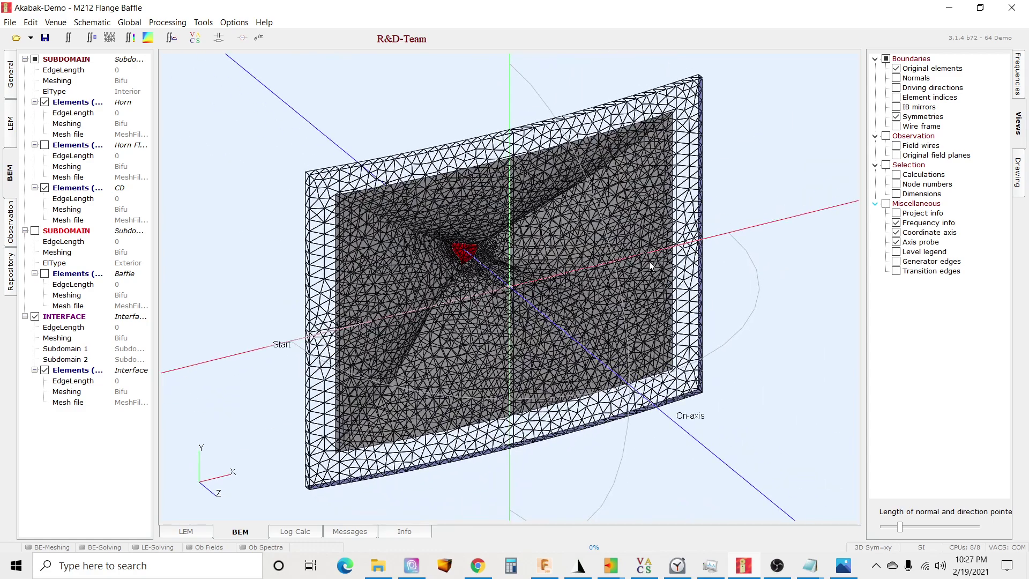
pyautogui.doubleClick(650, 266)
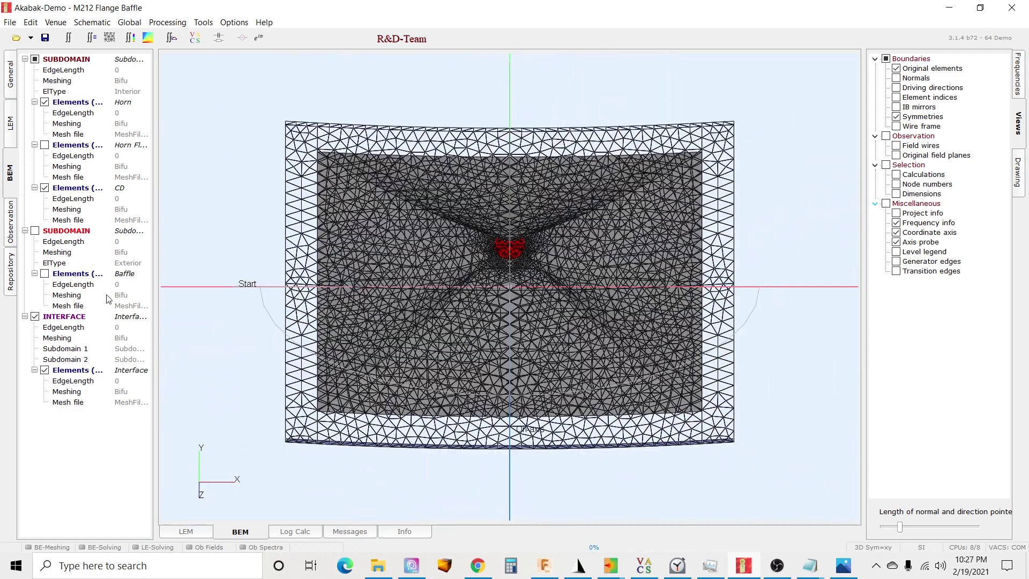
# Step: Show the Horn Flange mesh and orbit the model to inspect it from several angles
pyautogui.click(45, 145)
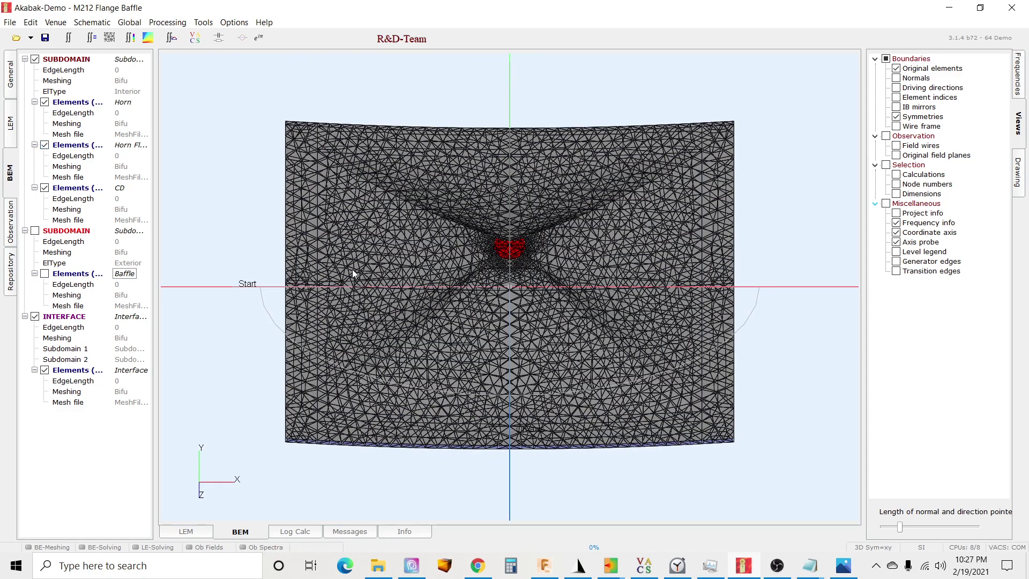
pyautogui.moveTo(352, 269); pyautogui.dragTo(455, 331)
pyautogui.moveTo(503, 259); pyautogui.dragTo(501, 427)
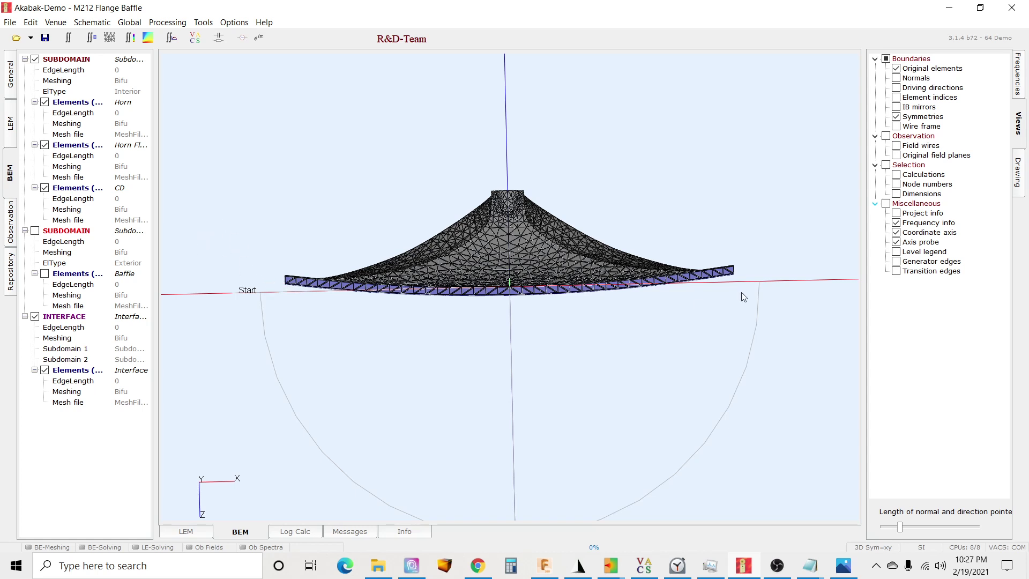
pyautogui.moveTo(649, 322); pyautogui.dragTo(620, 146)
pyautogui.moveTo(571, 291); pyautogui.dragTo(829, 194)
pyautogui.moveTo(411, 277); pyautogui.dragTo(728, 289)
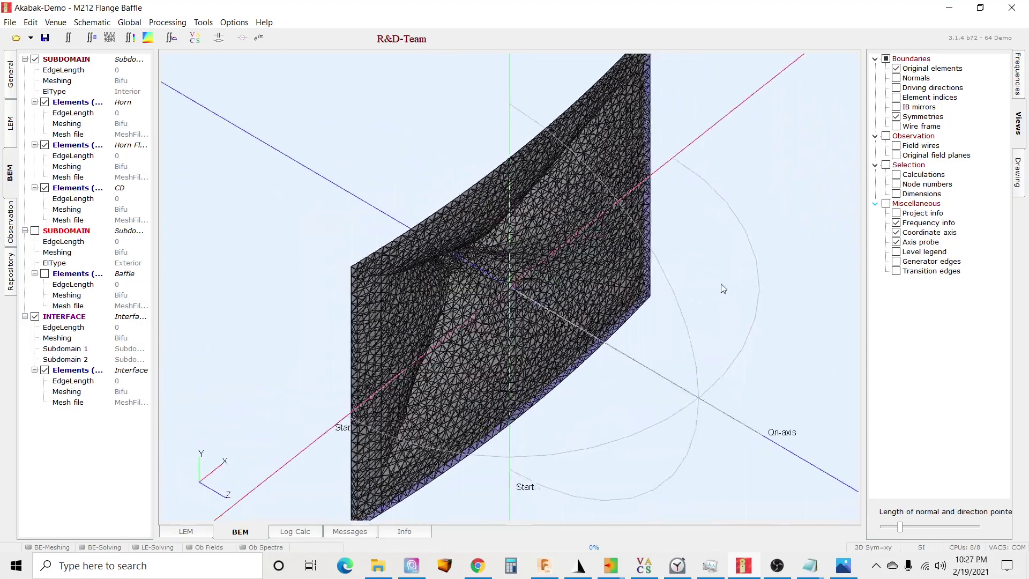
pyautogui.moveTo(423, 270); pyautogui.dragTo(298, 319)
pyautogui.moveTo(492, 288); pyautogui.dragTo(283, 301)
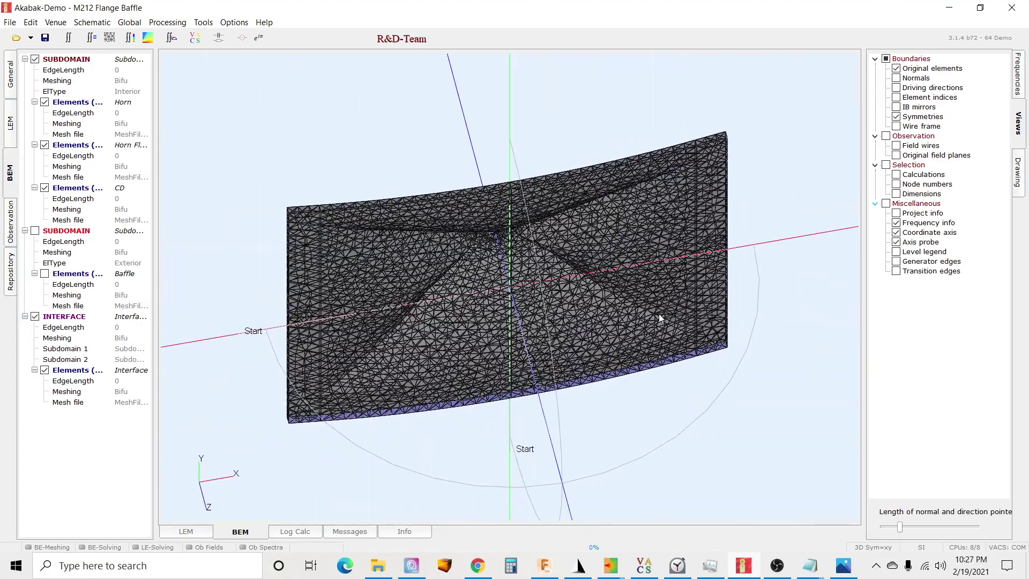
pyautogui.moveTo(636, 333); pyautogui.dragTo(571, 204)
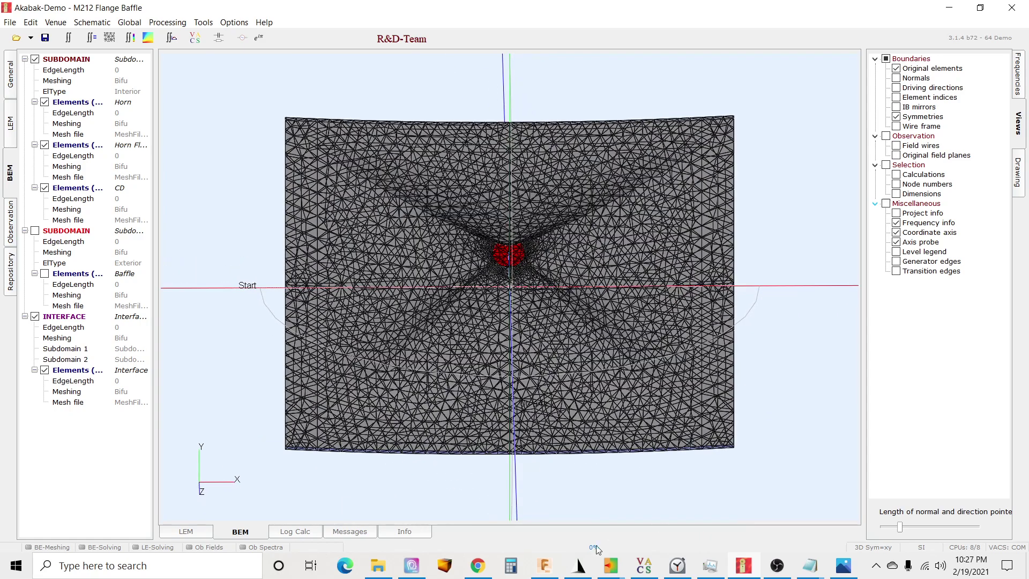
# Step: Switch to the M212 ABEC3 project and open its M2 15 solving script in Notepad
pyautogui.moveTo(610, 558)
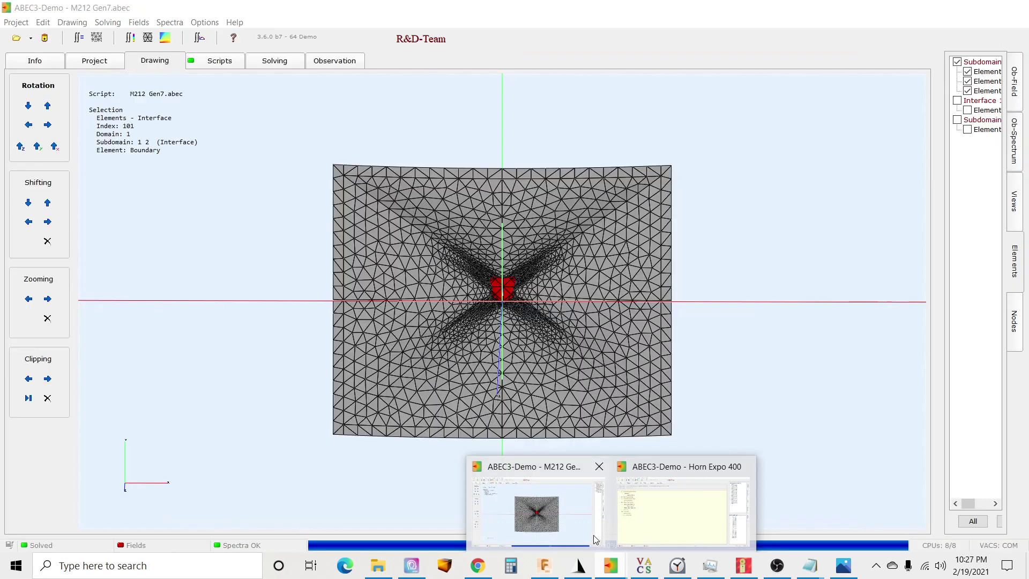
pyautogui.click(594, 539)
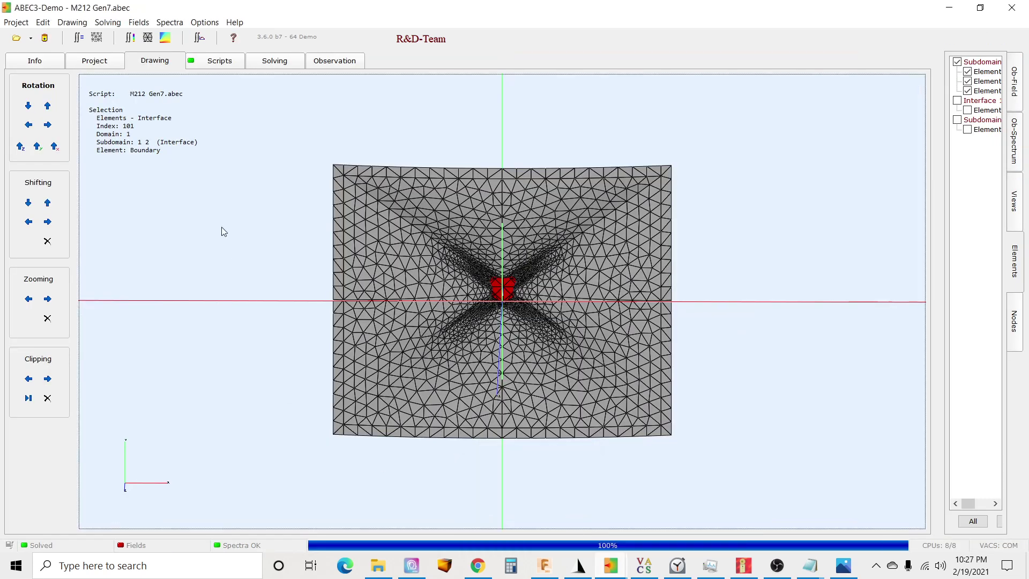
pyautogui.click(79, 56)
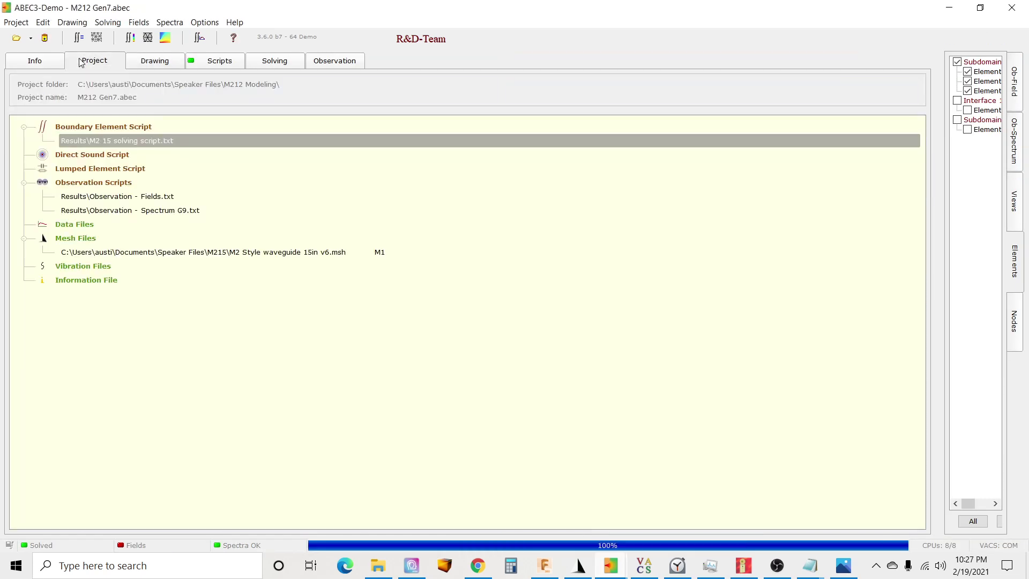
pyautogui.doubleClick(123, 141)
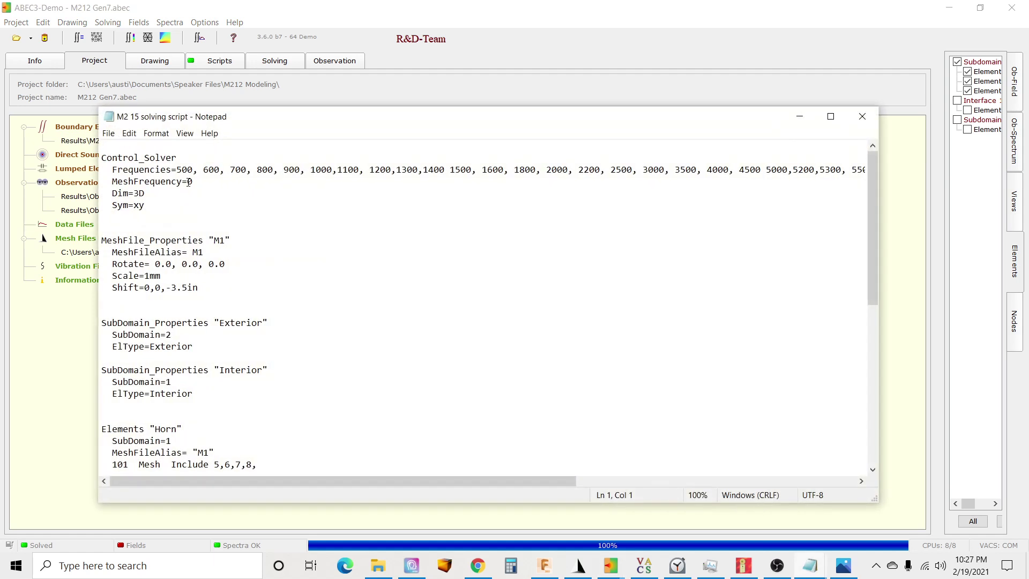
pyautogui.scroll(-1, 226, 284)
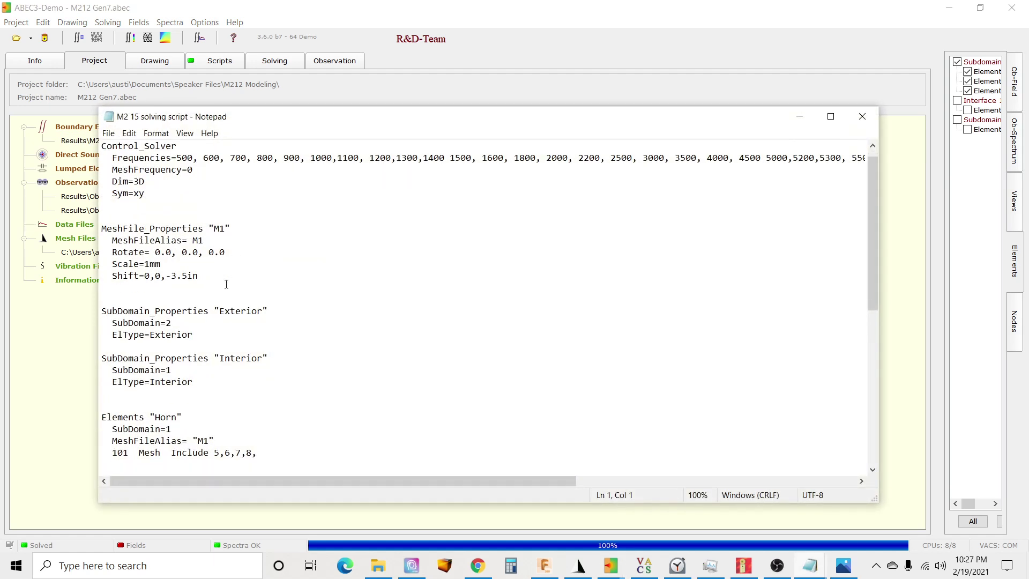
pyautogui.scroll(-10, 226, 284)
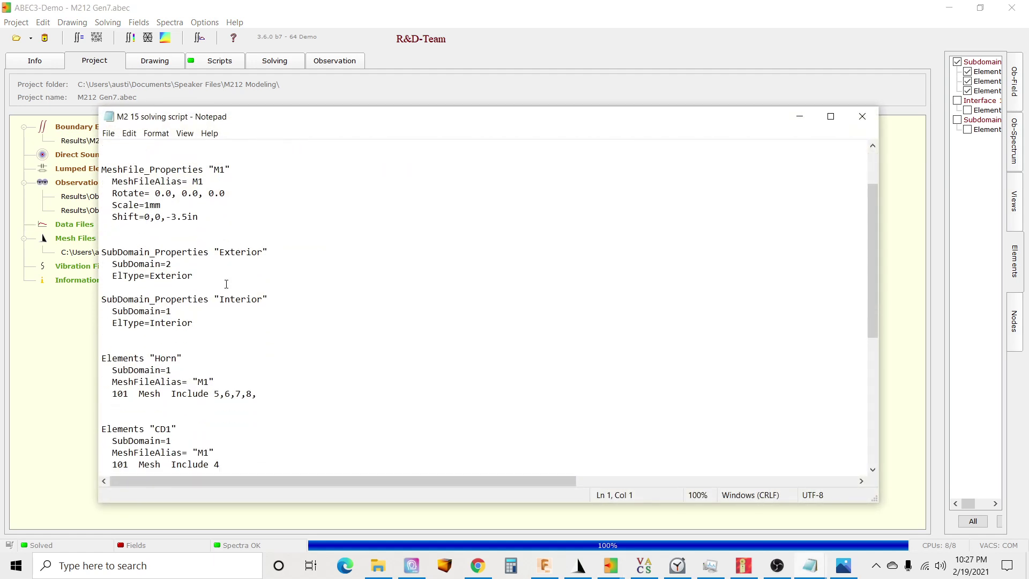
pyautogui.scroll(-2, 226, 284)
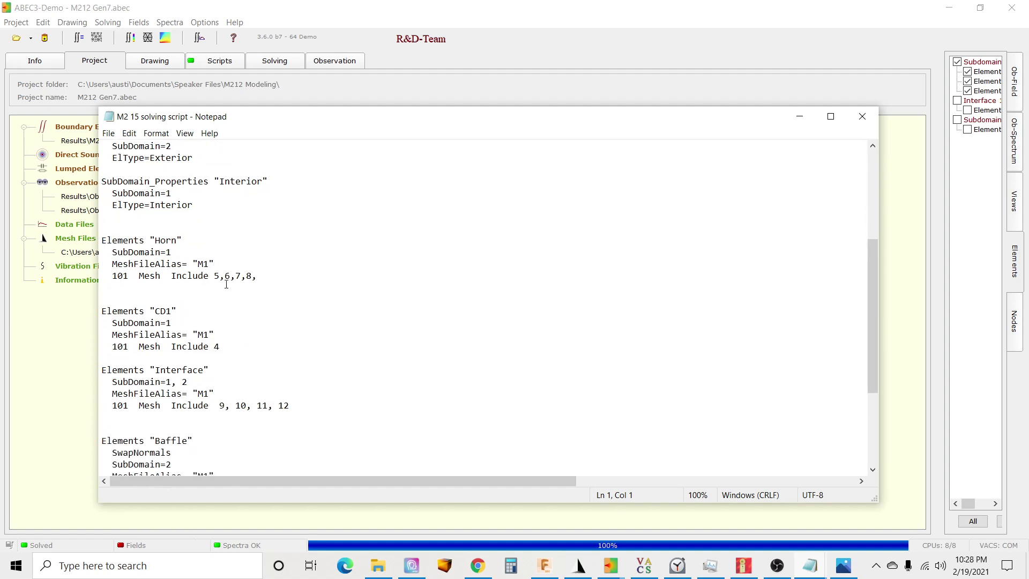
pyautogui.scroll(-2, 226, 284)
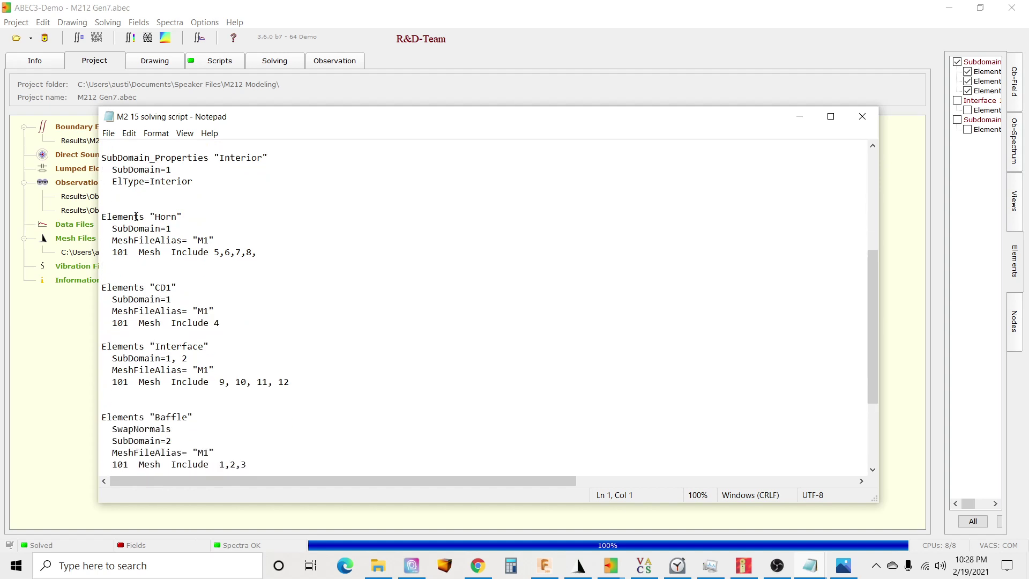
pyautogui.moveTo(257, 252); pyautogui.dragTo(214, 253)
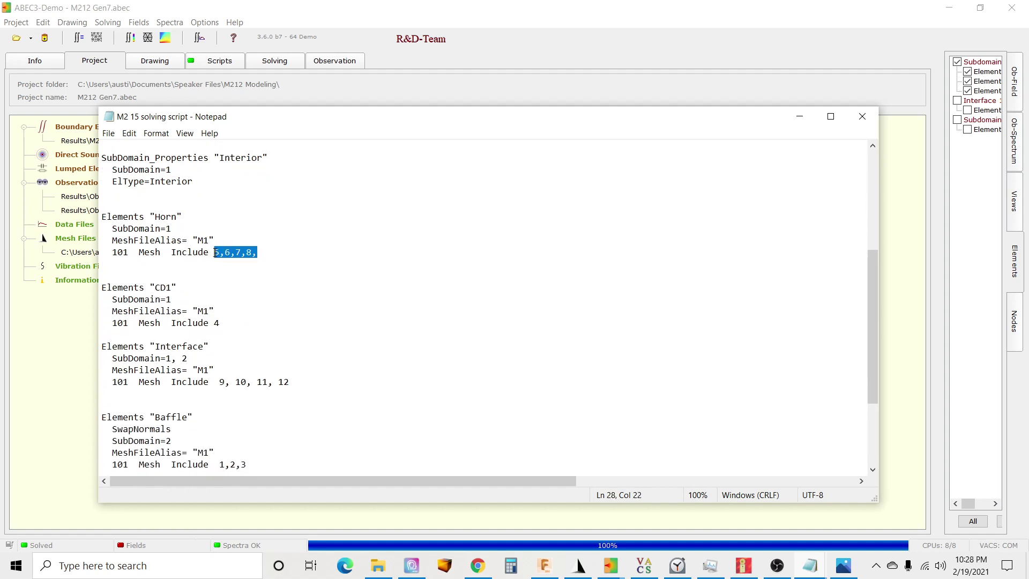
pyautogui.click(248, 267)
pyautogui.scroll(-3, 201, 261)
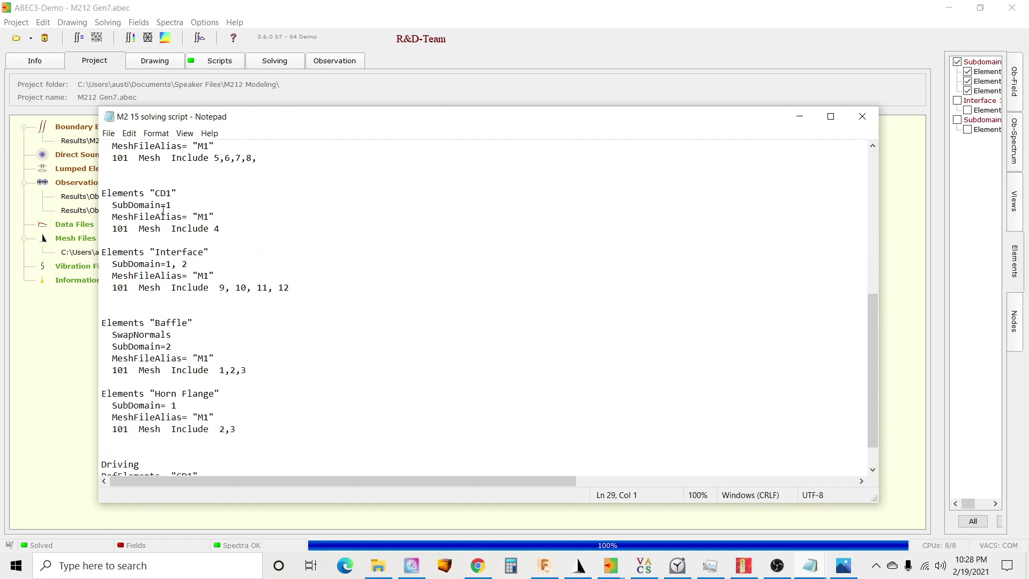
pyautogui.doubleClick(165, 192)
pyautogui.click(230, 218)
pyautogui.scroll(-1, 226, 241)
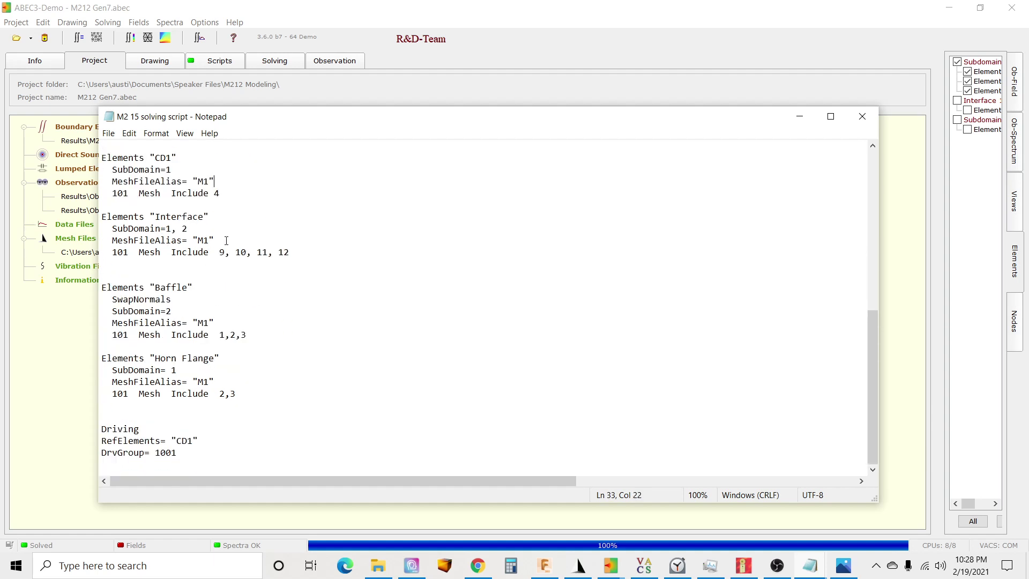
pyautogui.moveTo(150, 216); pyautogui.dragTo(186, 216)
pyautogui.click(225, 230)
pyautogui.moveTo(220, 257); pyautogui.dragTo(294, 252)
pyautogui.click(291, 261)
pyautogui.moveTo(218, 336); pyautogui.dragTo(247, 335)
pyautogui.click(211, 360)
pyautogui.moveTo(236, 395); pyautogui.dragTo(234, 396)
pyautogui.click(230, 396)
pyautogui.click(230, 378)
pyautogui.moveTo(170, 301); pyautogui.dragTo(112, 300)
pyautogui.click(119, 300)
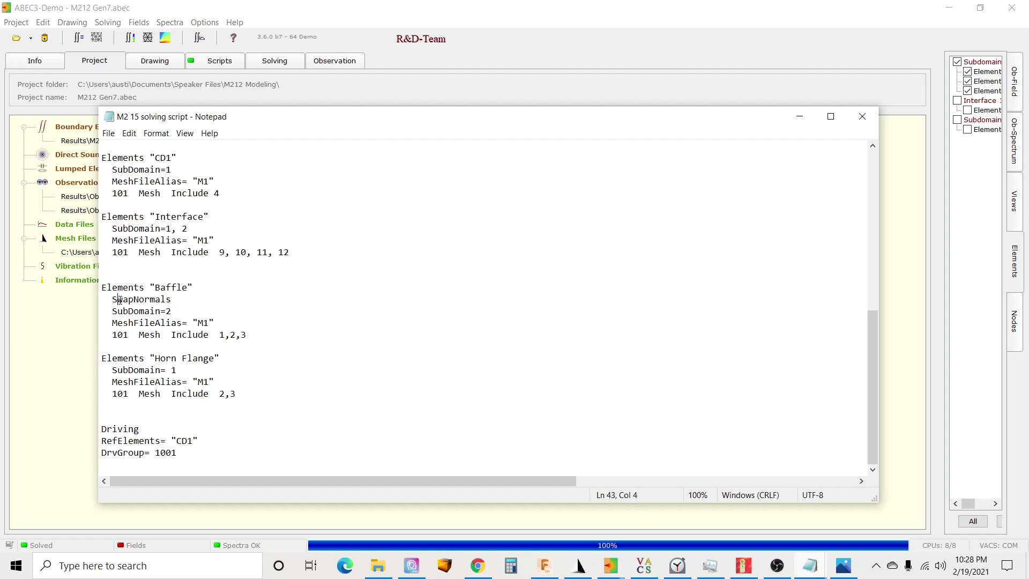